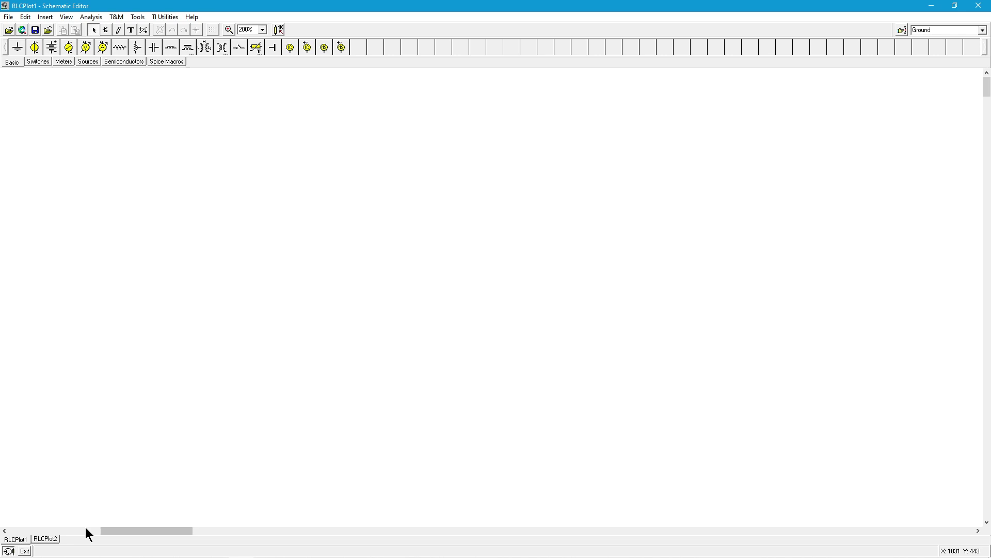
- Scroll the canvas left to show the 10 V source, AM1, 1k resistor and VM1 circuit
left_click(86, 530)
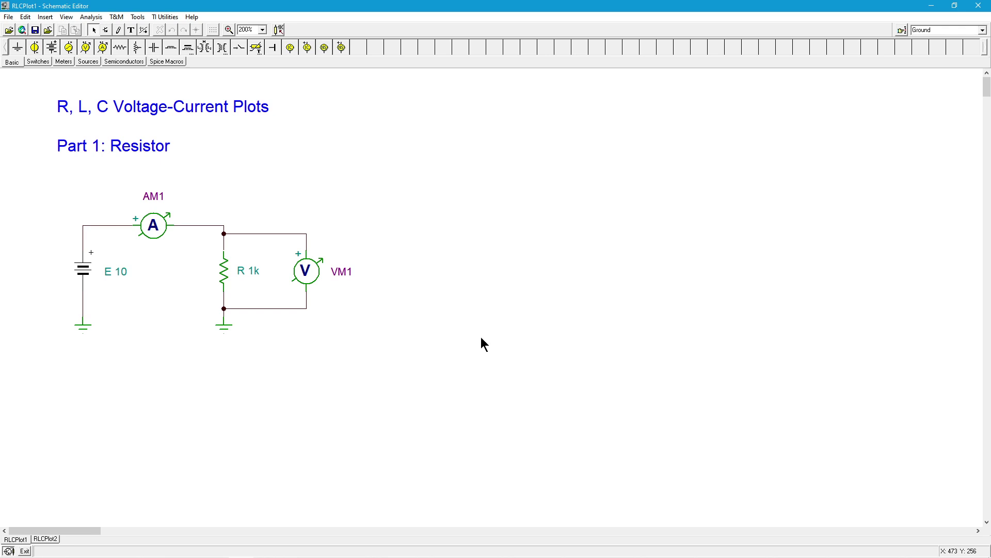
- On RLCPlot2, check that source E's signal is a 1 V, 1 kHz sine, leaving it unchanged
left_click(47, 540)
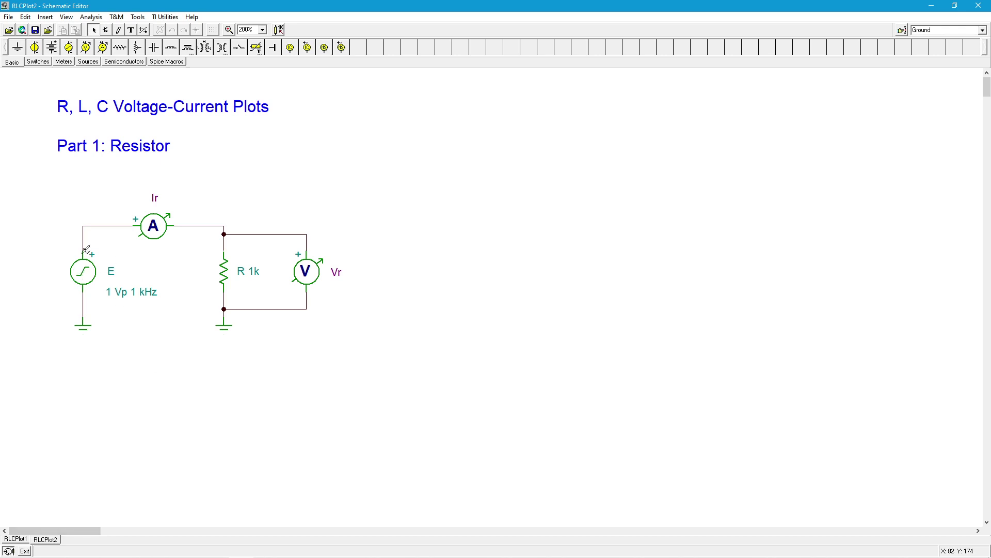
left_click(85, 279)
double_click(86, 279)
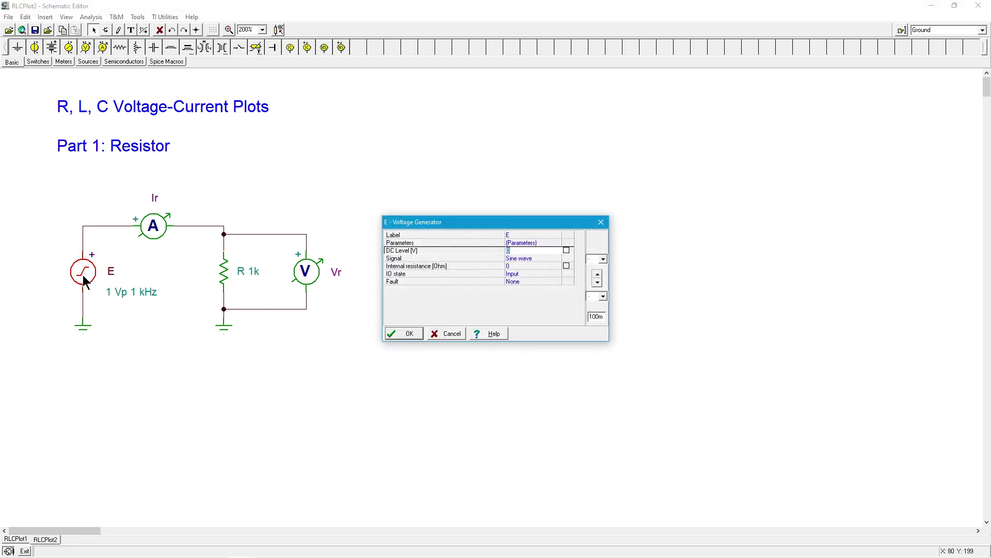
left_click(532, 259)
left_click(558, 259)
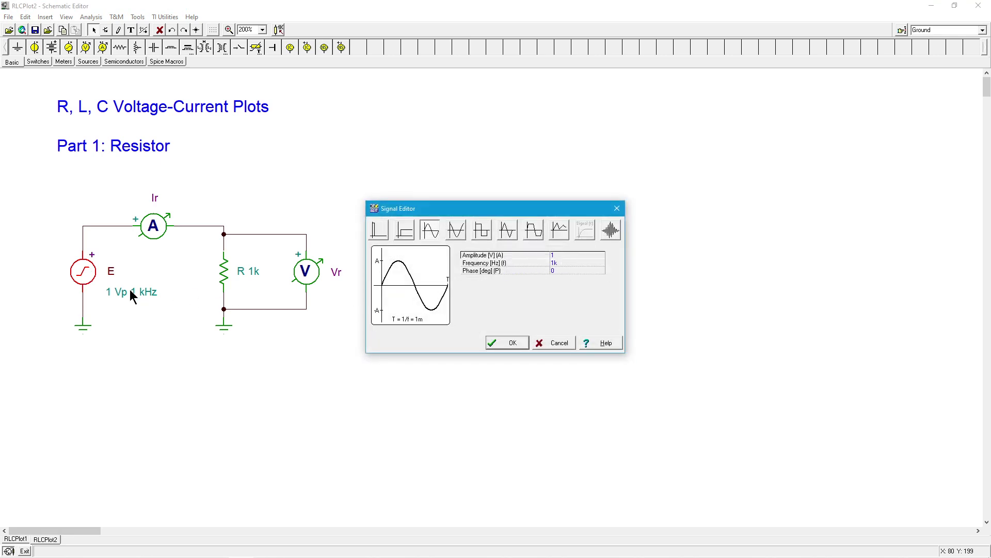
left_click(515, 345)
left_click(406, 334)
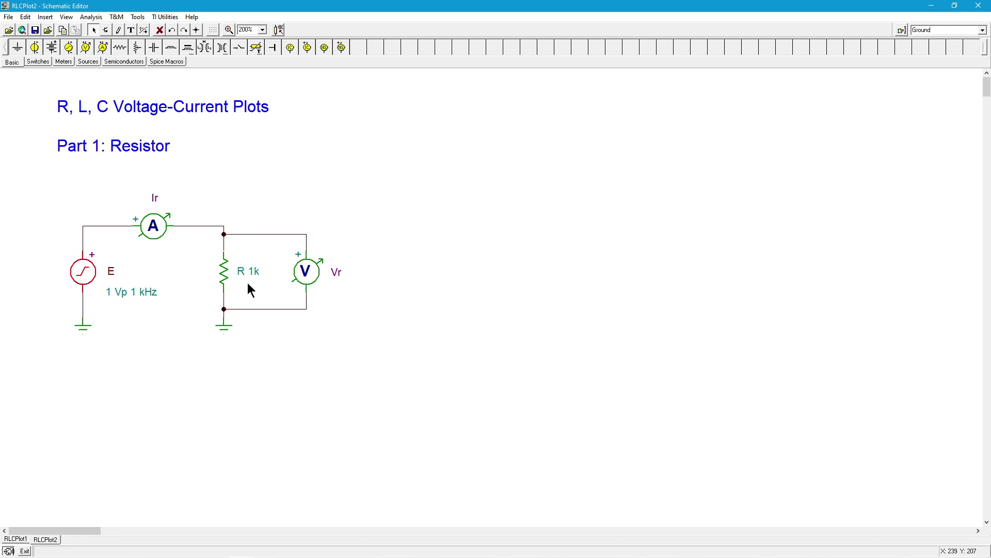
- Run a transient analysis with Start 1m and End 3m to plot Vr and Ir
left_click(91, 17)
left_click(131, 105)
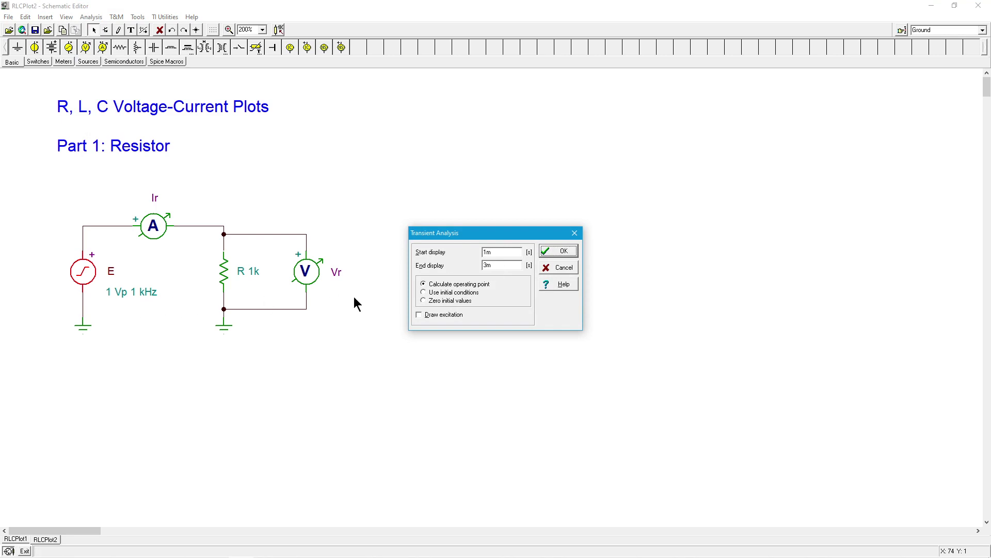
left_click(560, 250)
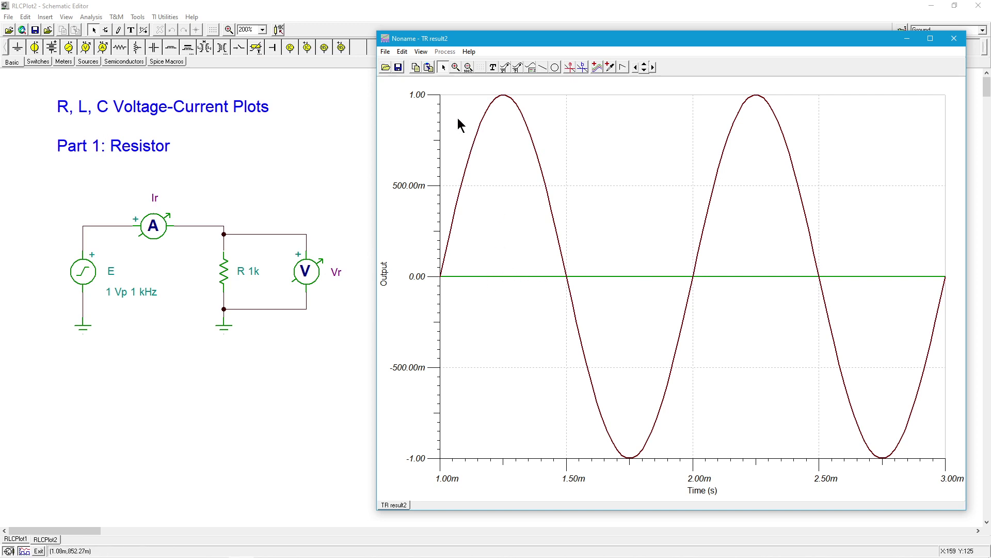
- Separate the result curves so Ir (±1 mA) and Vr (±1 V) get their own plots
left_click(422, 52)
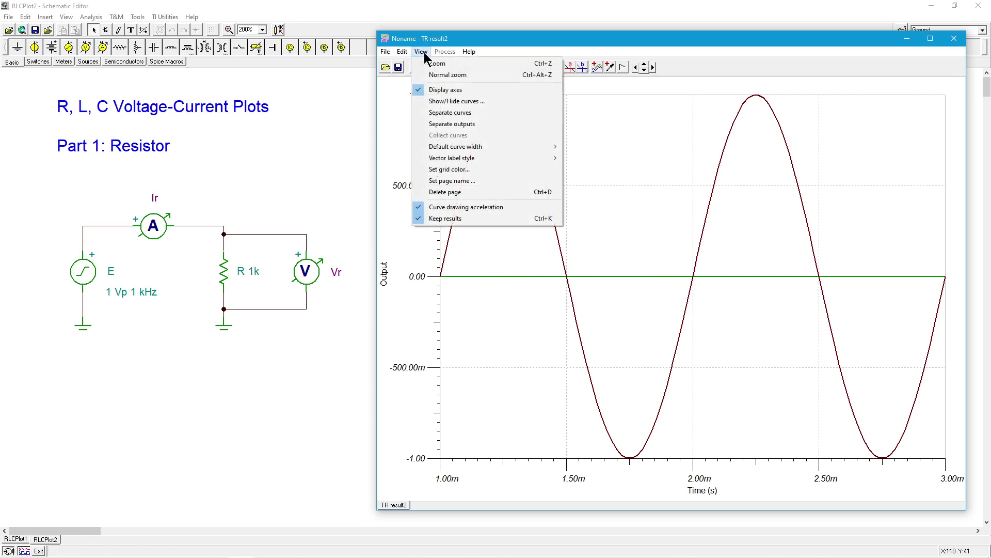
left_click(453, 113)
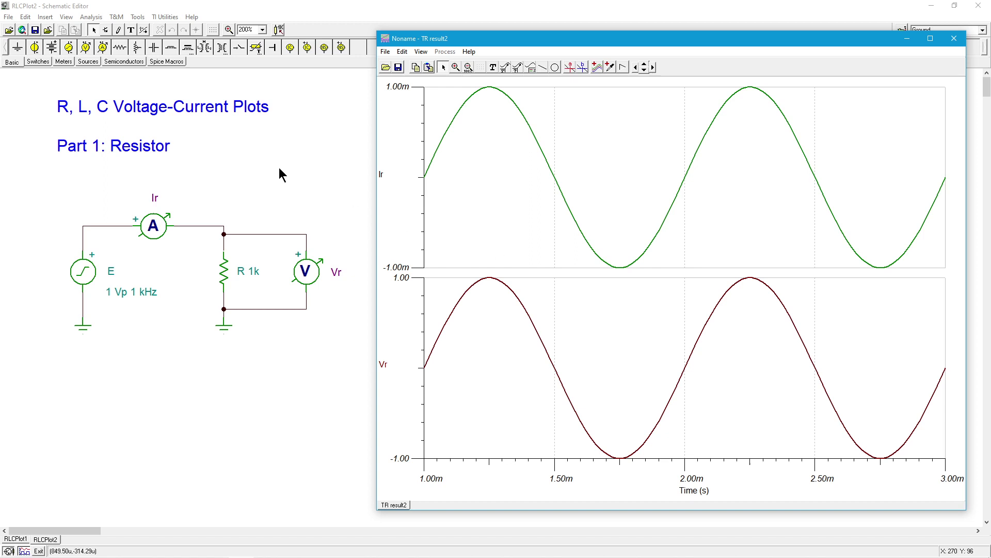
- In source E's Signal Editor, change the sine frequency from 1k to 2k
double_click(83, 273)
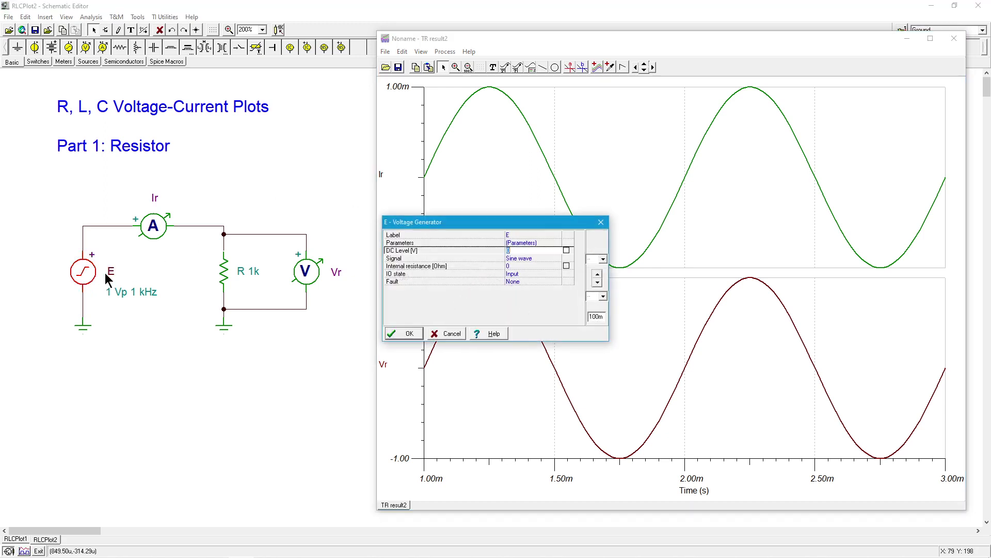
left_click(525, 258)
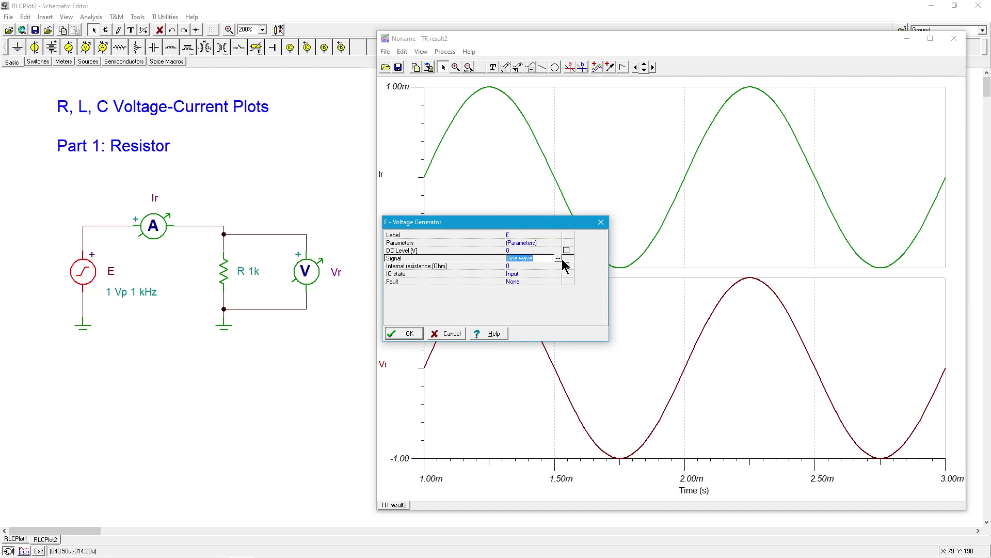
left_click(559, 259)
left_click(563, 263)
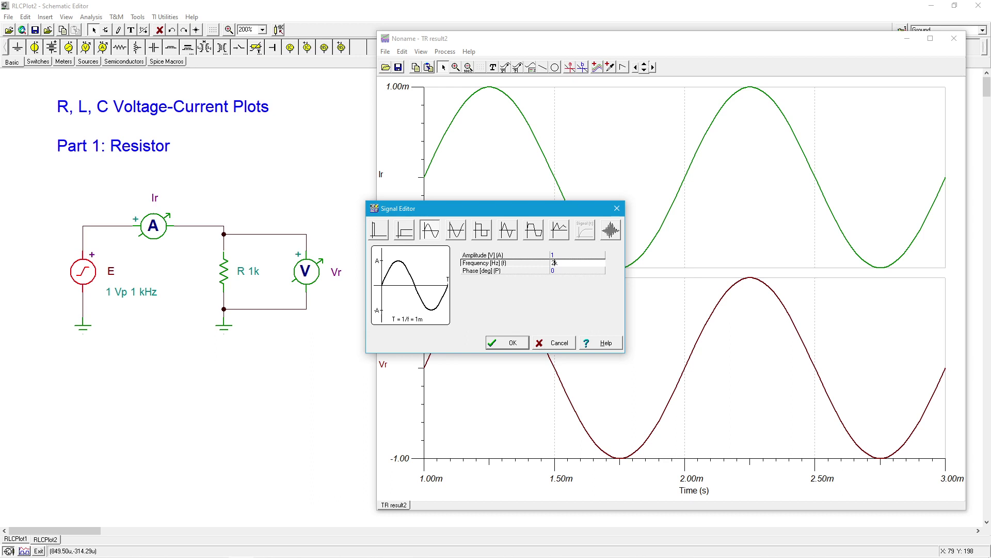
left_click(519, 345)
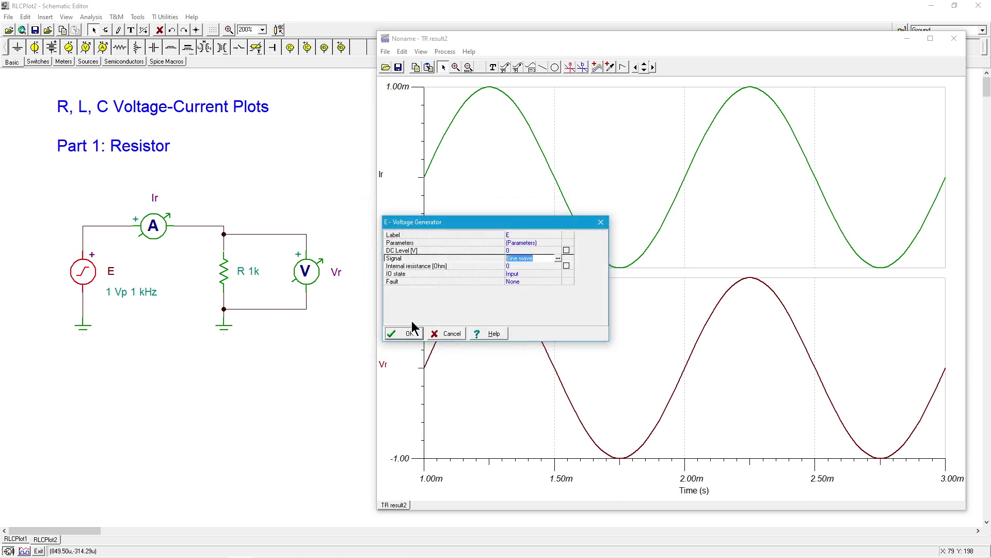
left_click(408, 335)
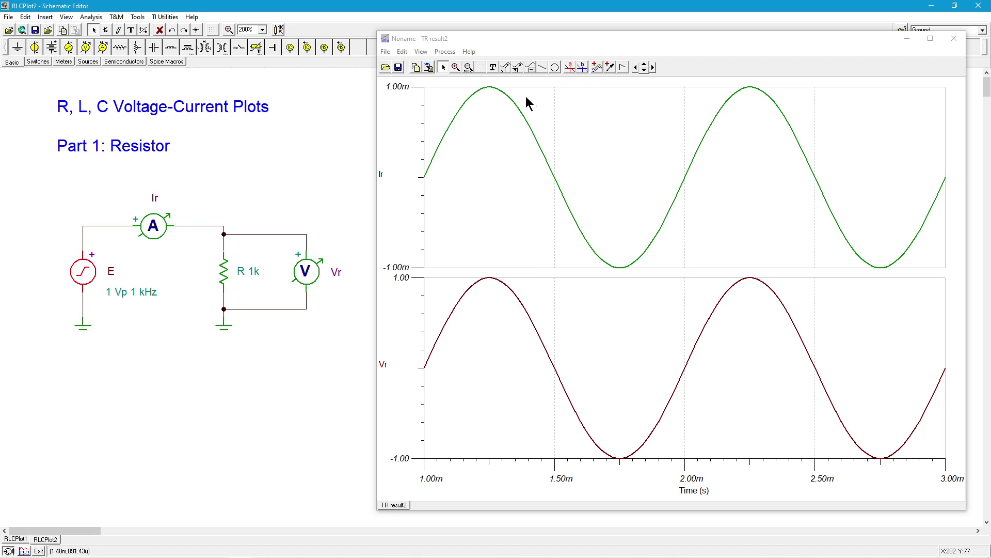
- Rerun the 1–3 ms transient at 2 kHz and separate Ir and Vr in TR result3
left_click(241, 168)
left_click(91, 17)
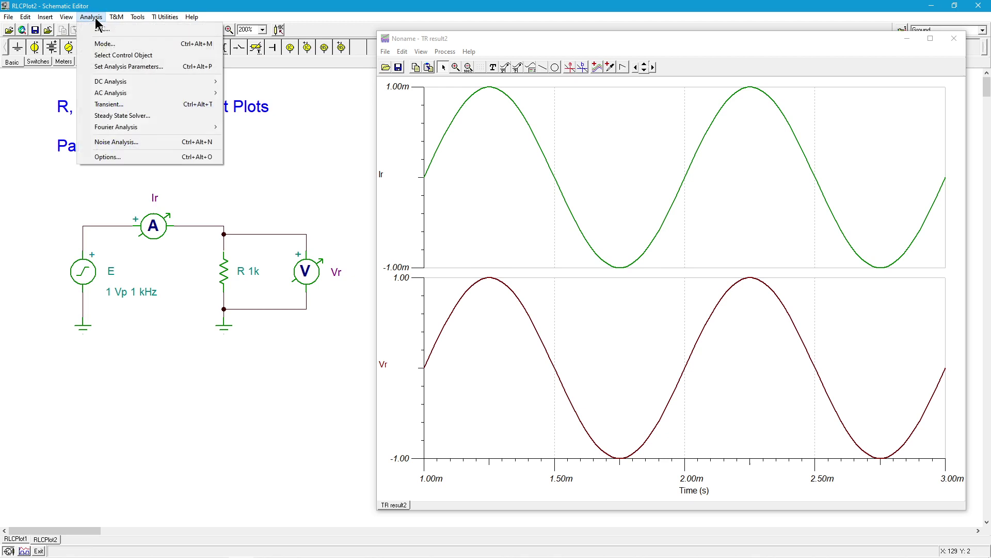
left_click(130, 108)
left_click(558, 253)
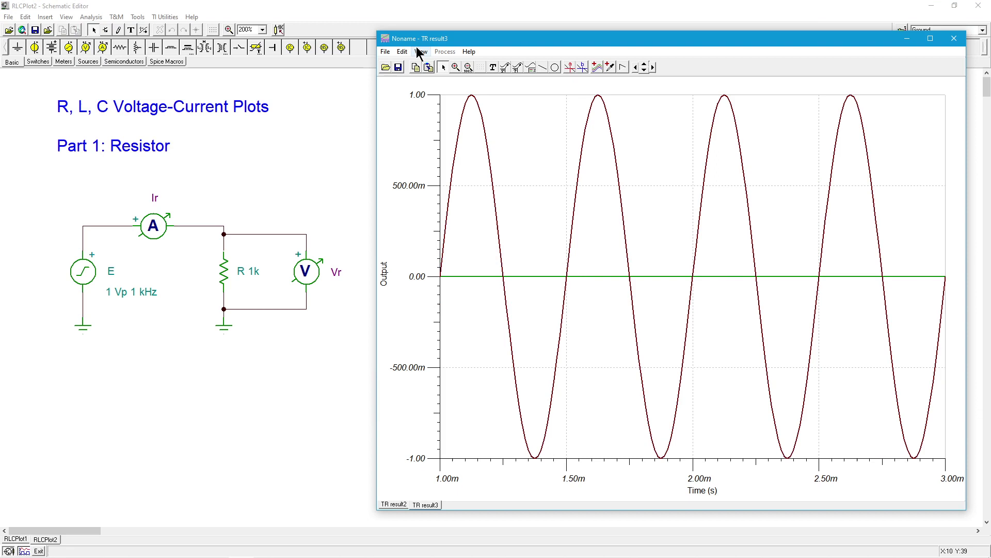
left_click(421, 51)
left_click(463, 116)
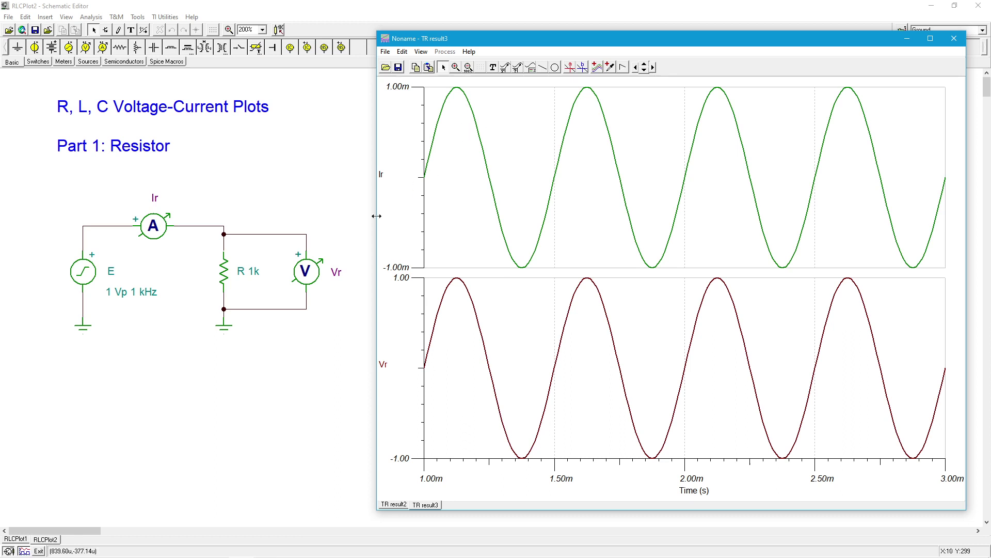
- Set source E's sine to frequency 1k and amplitude 2 V
left_click(86, 274)
double_click(85, 274)
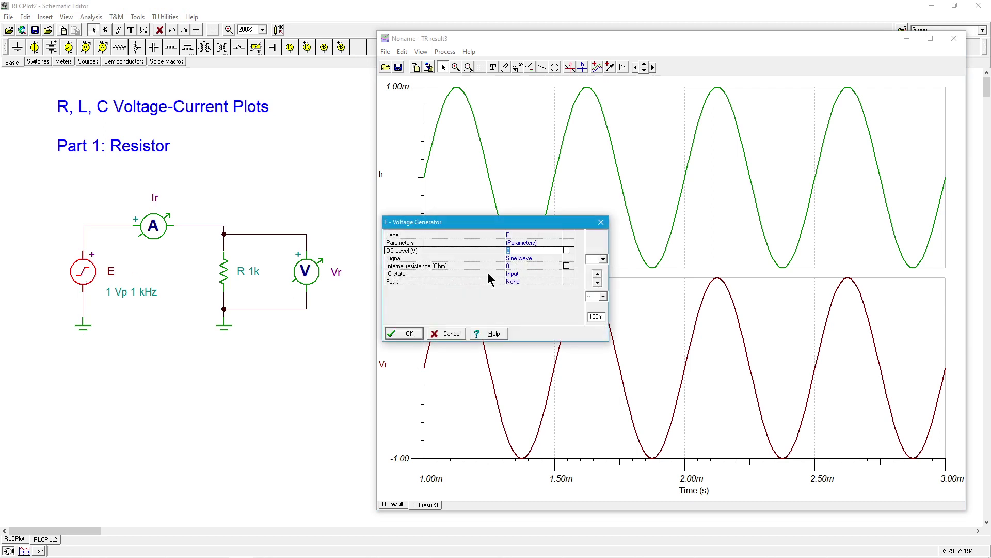
left_click(522, 258)
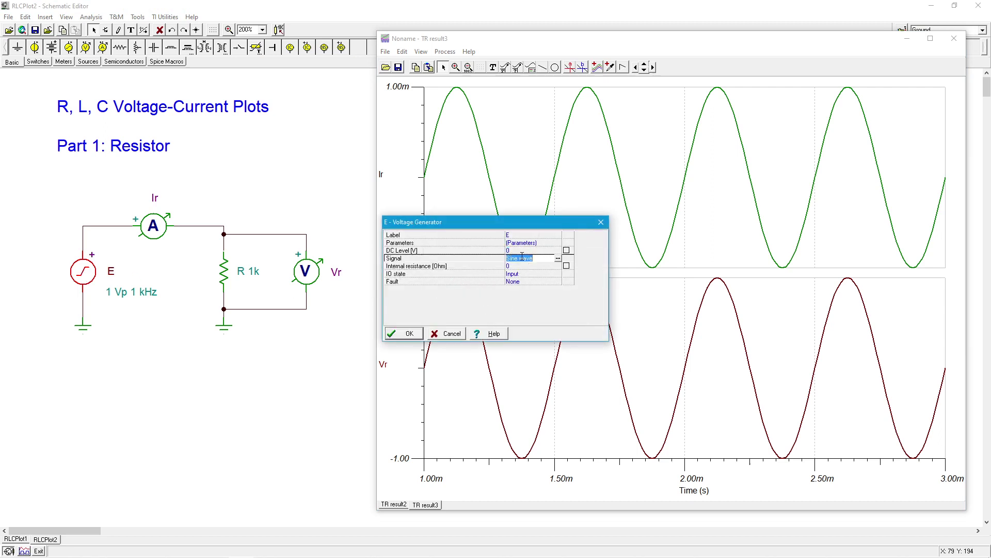
left_click(559, 258)
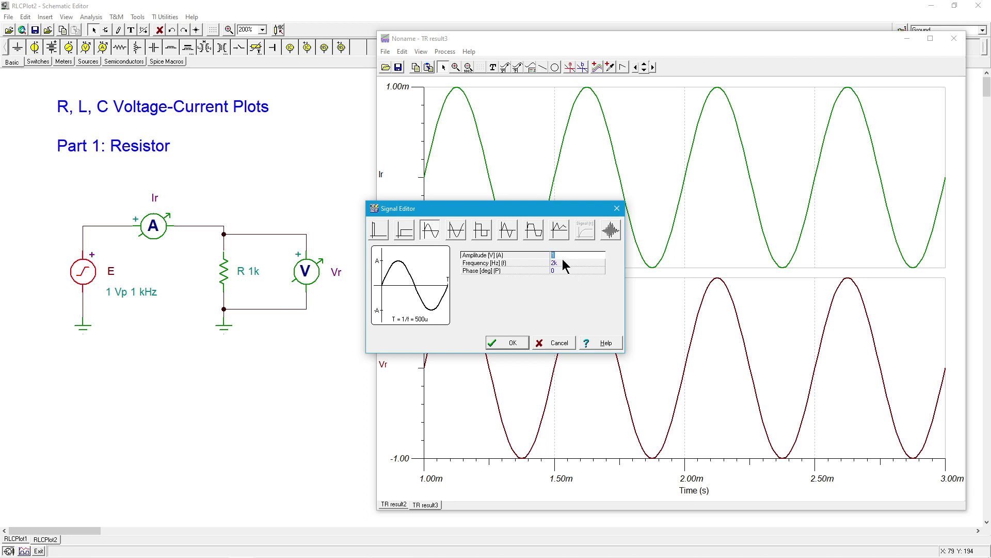
left_click(563, 262)
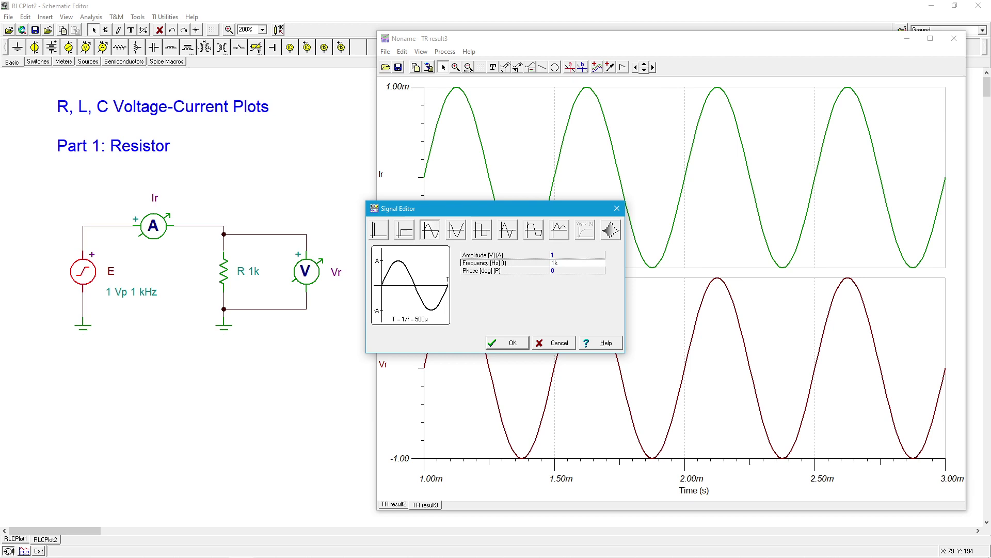
left_click(570, 254)
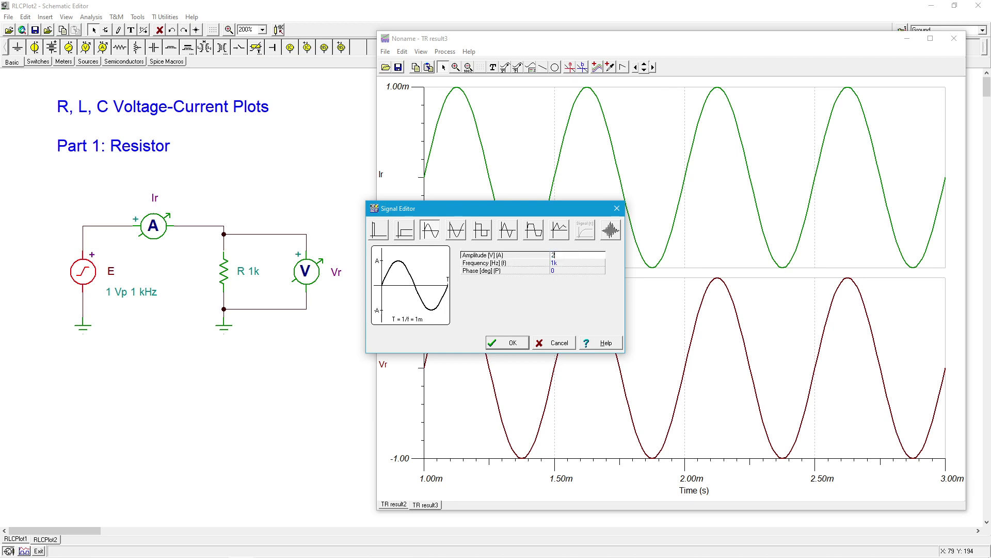
type("2")
left_click(507, 343)
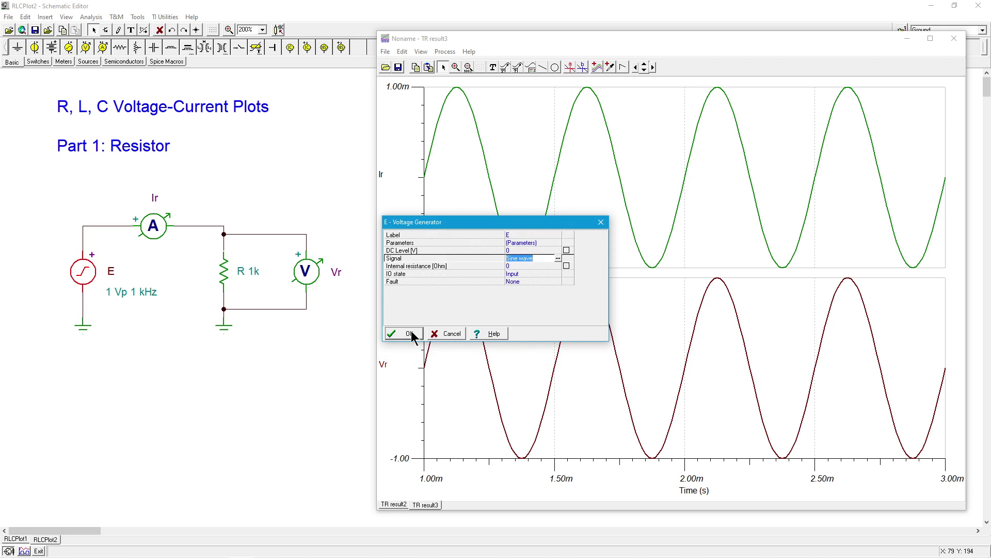
left_click(409, 334)
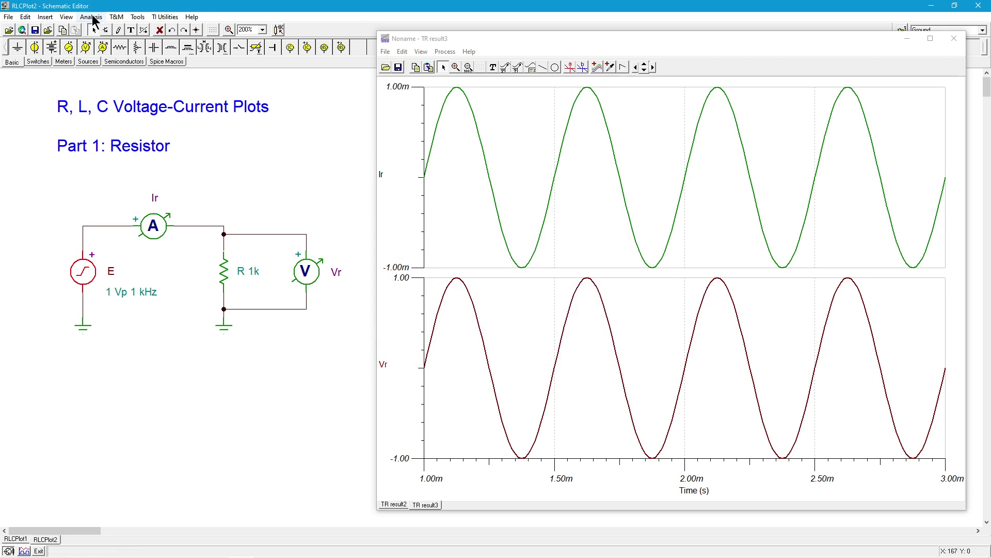
- Run the transient with the 2 V source and separate Ir and Vr in TR result4
left_click(92, 17)
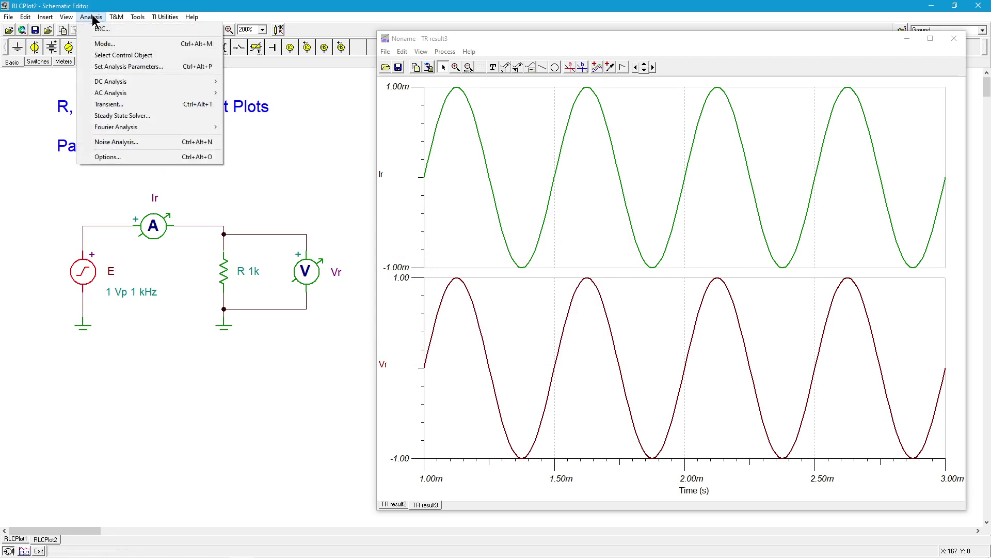
left_click(126, 105)
left_click(567, 251)
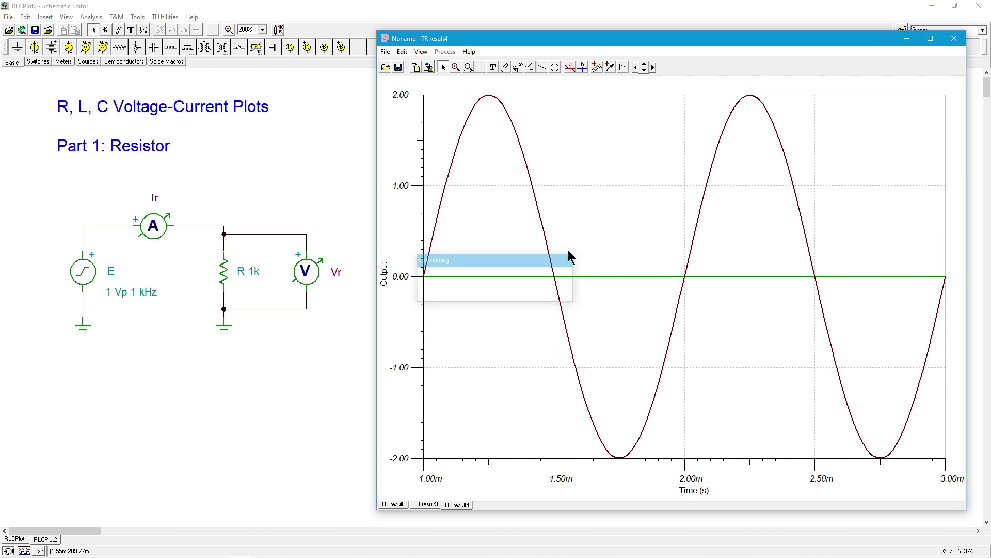
left_click(421, 51)
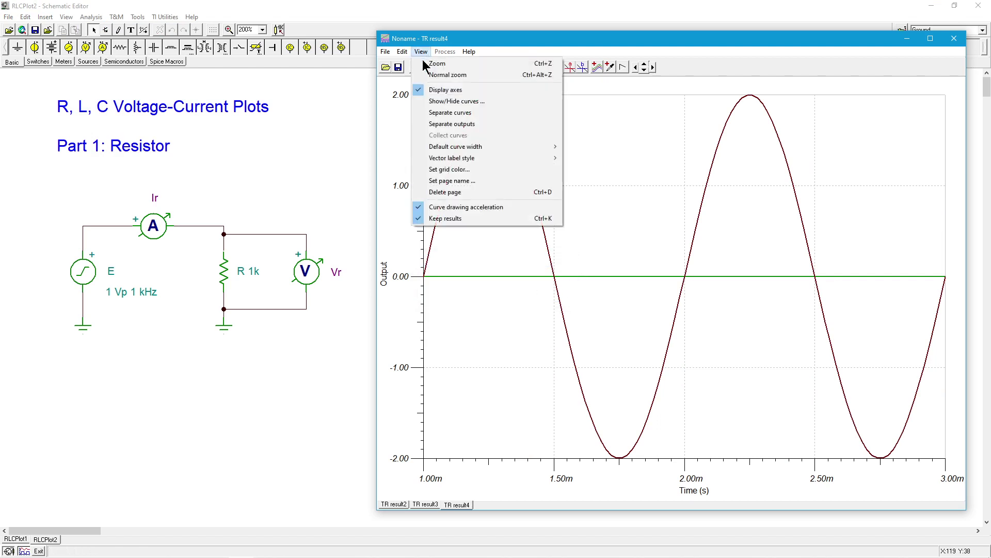
left_click(457, 112)
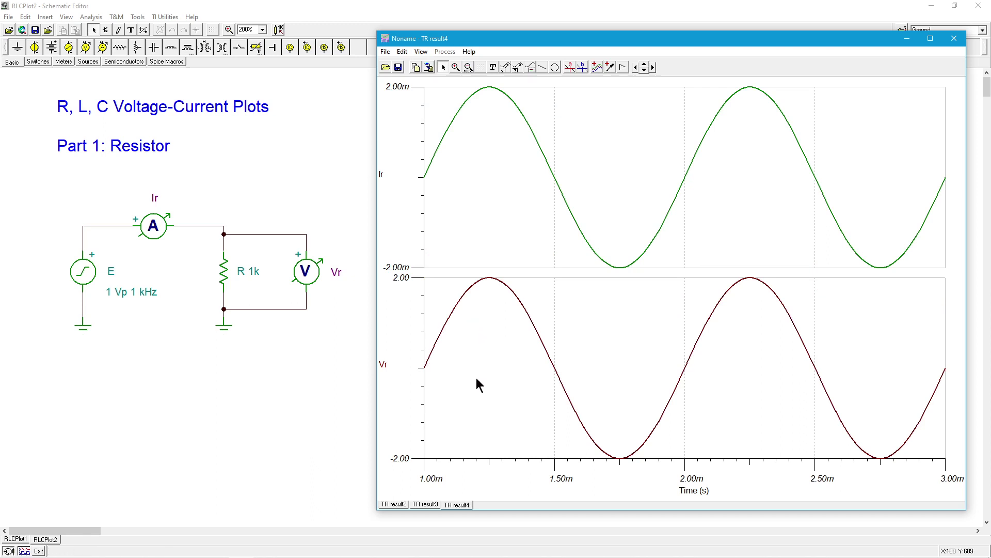
- Compare the TR result2 and TR result4 plots, ending on the ±2 mA/±2 V TR result4
left_click(394, 505)
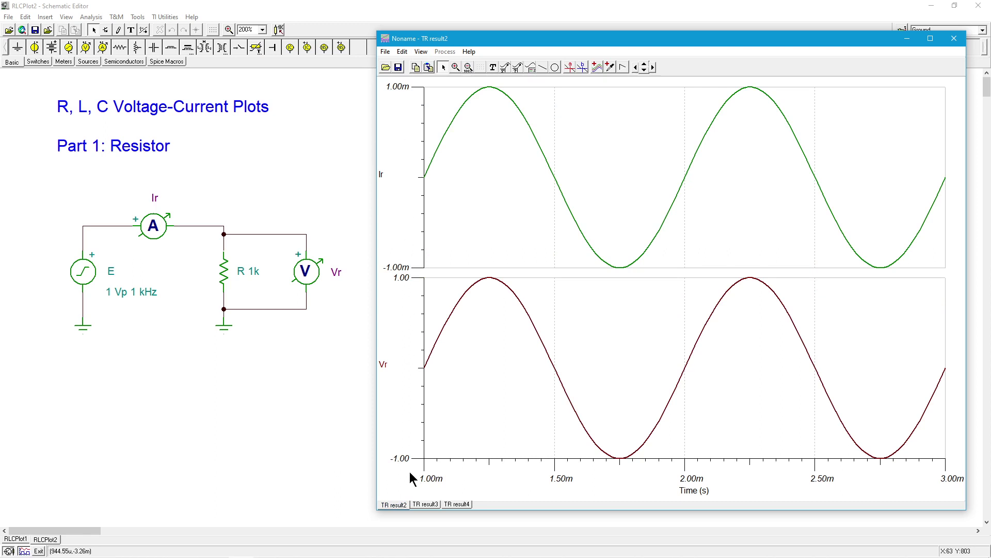
left_click(457, 505)
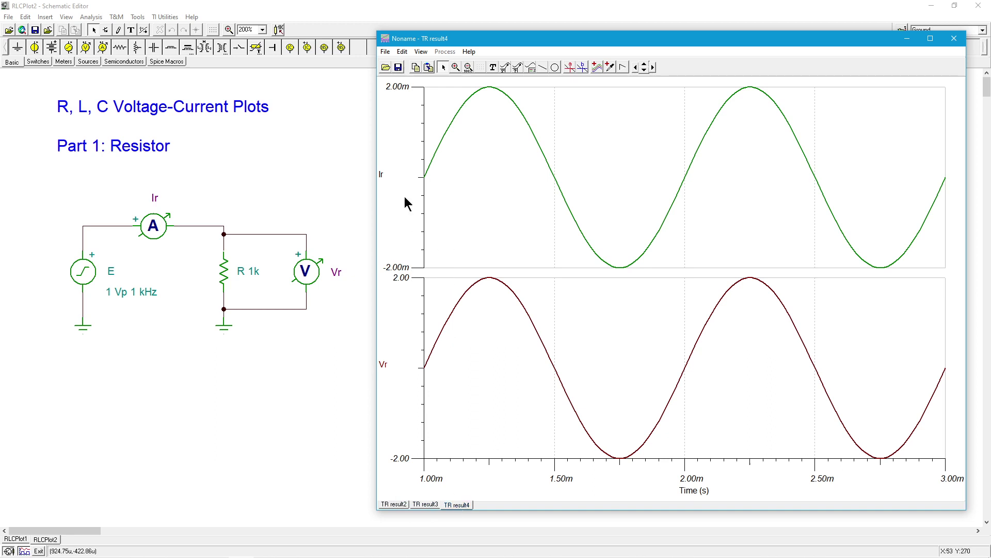
left_click(394, 505)
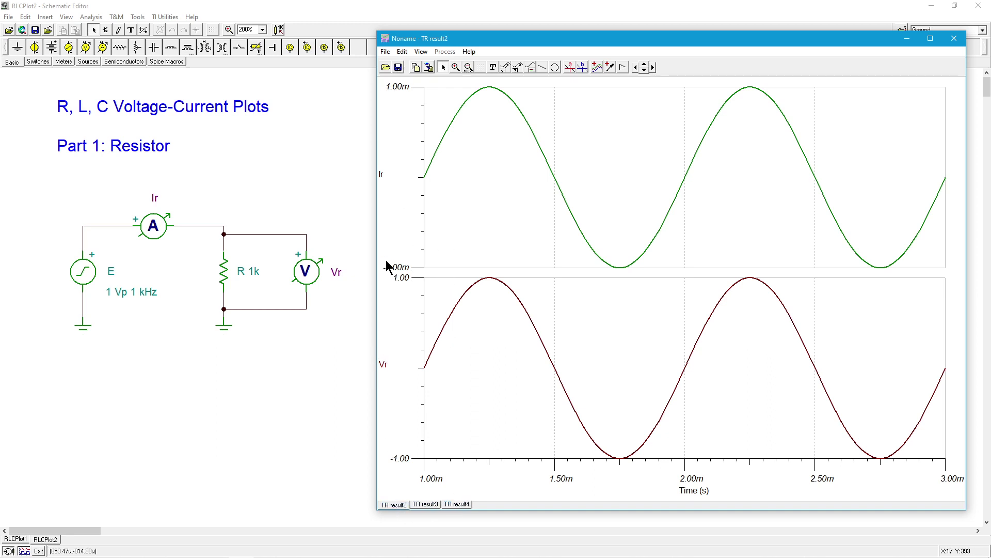
left_click(457, 505)
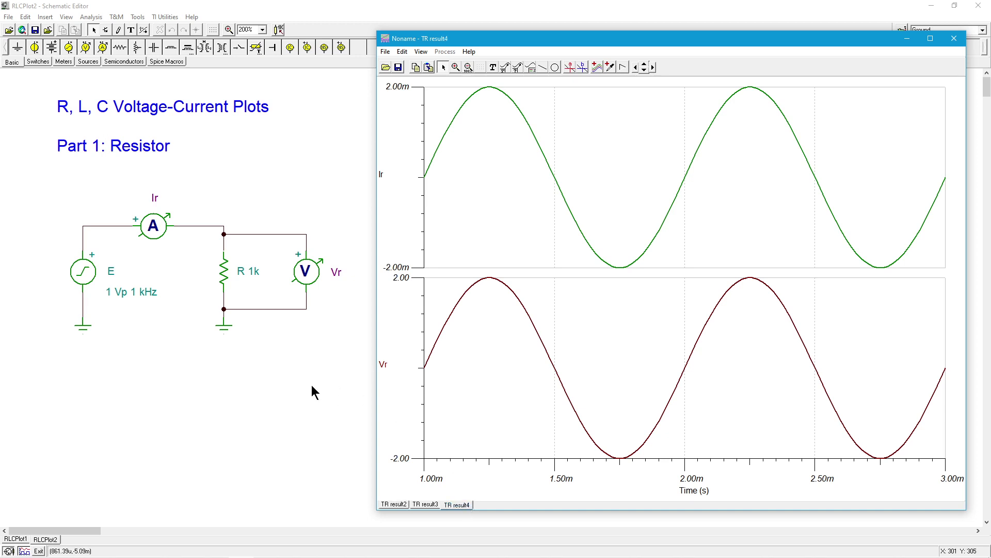
- Change source E's waveform to a triangle wave with amplitude 1 and frequency 1k
double_click(90, 281)
left_click(526, 258)
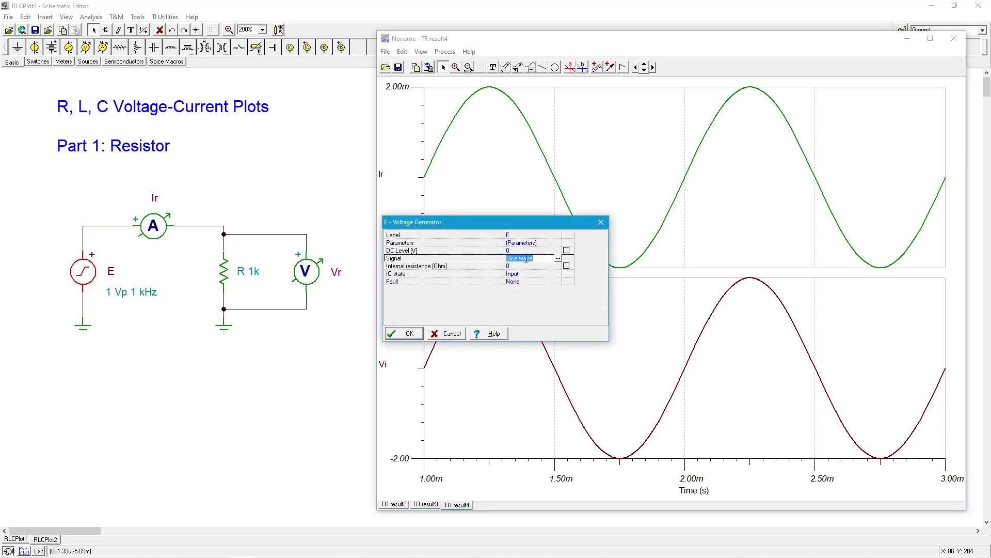
left_click(559, 258)
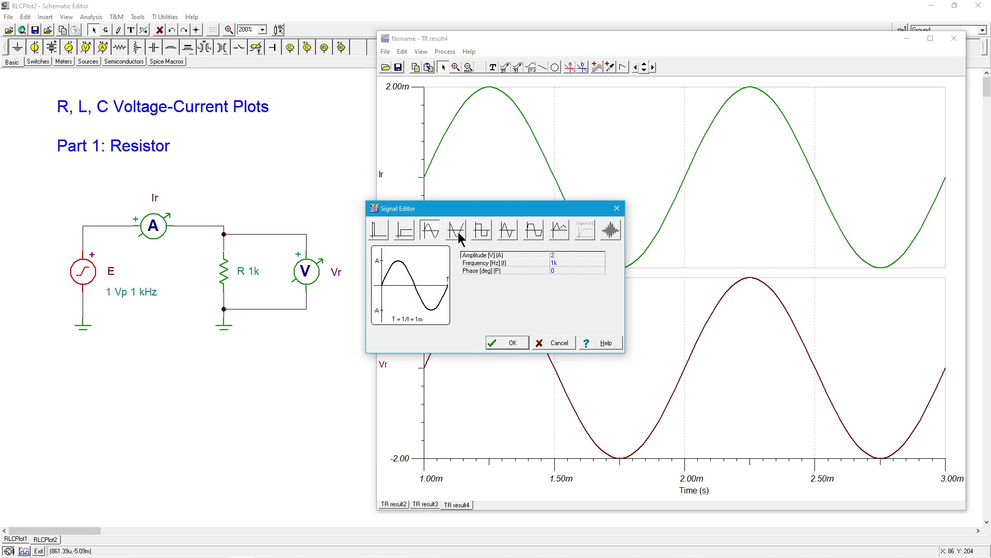
left_click(509, 233)
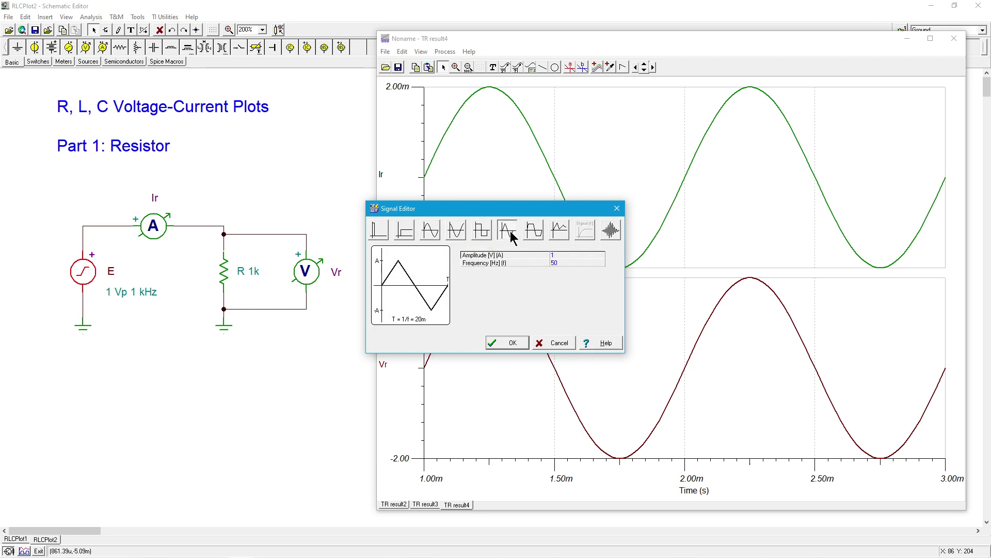
left_click(565, 261)
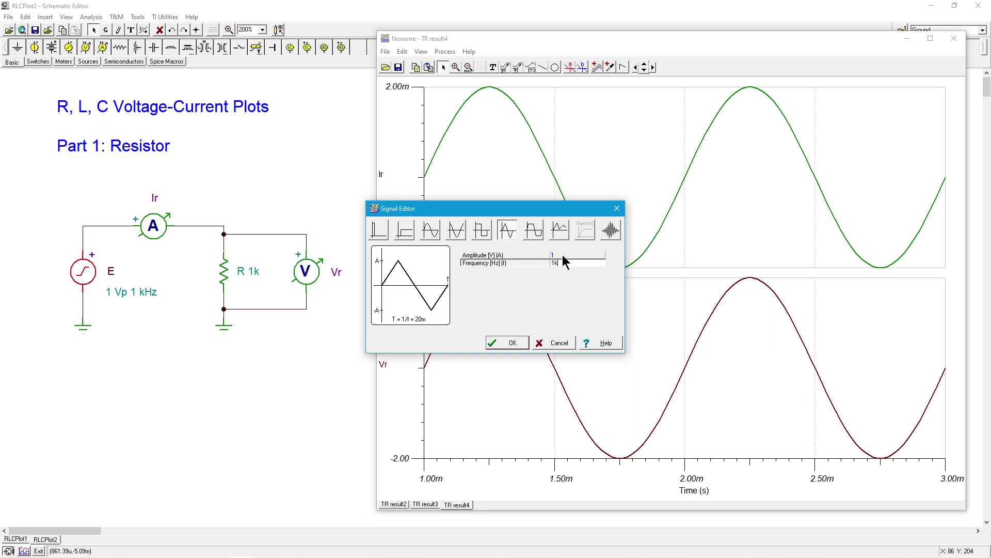
left_click(511, 342)
left_click(408, 333)
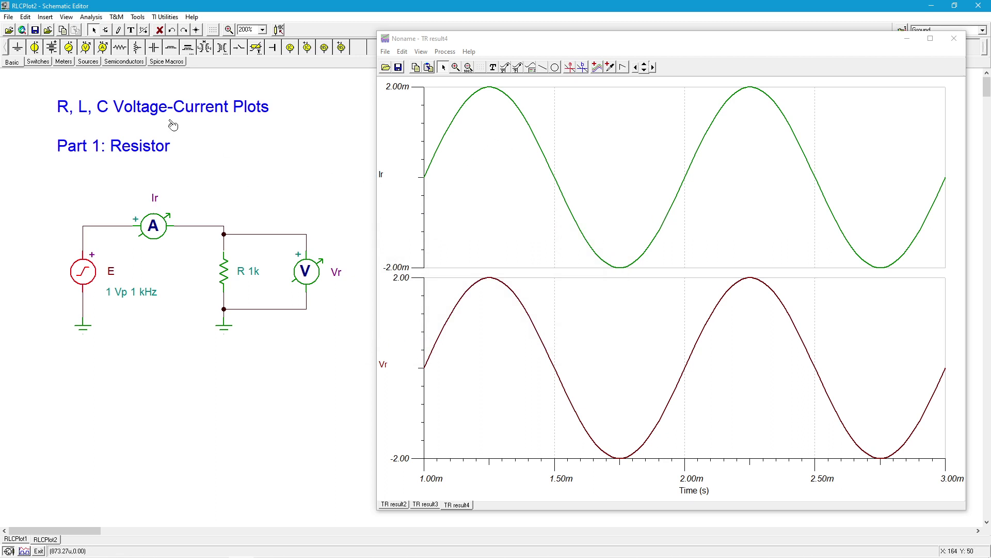
- Run the triangle-wave transient and show Ir (±1 mA) and Vr (±1 V) as separate graphs in TR result5
left_click(92, 17)
left_click(112, 104)
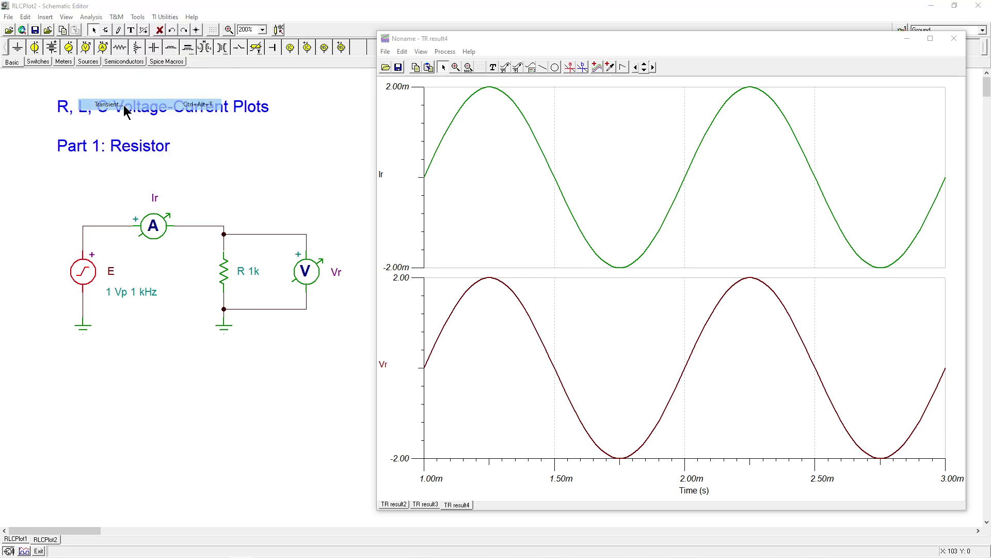
left_click(552, 253)
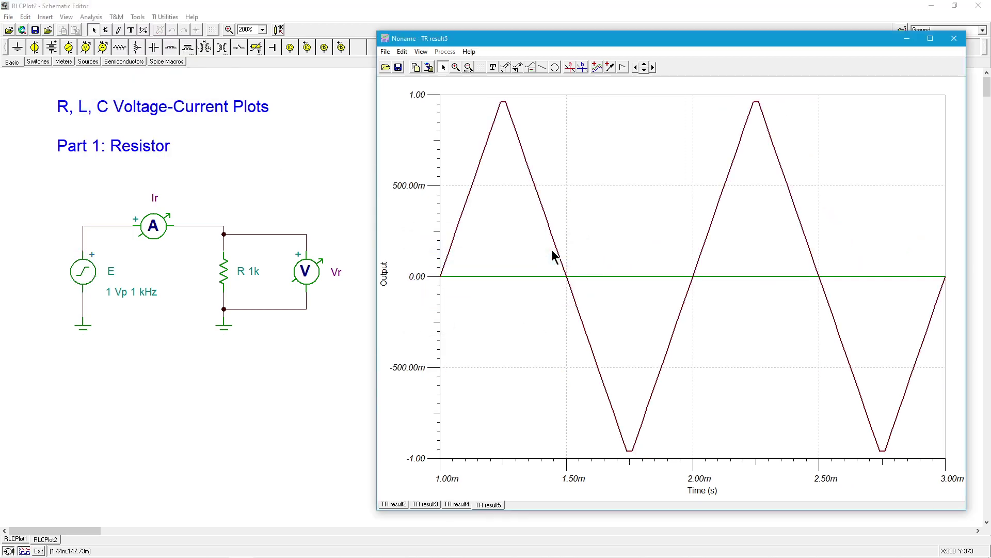
left_click(421, 52)
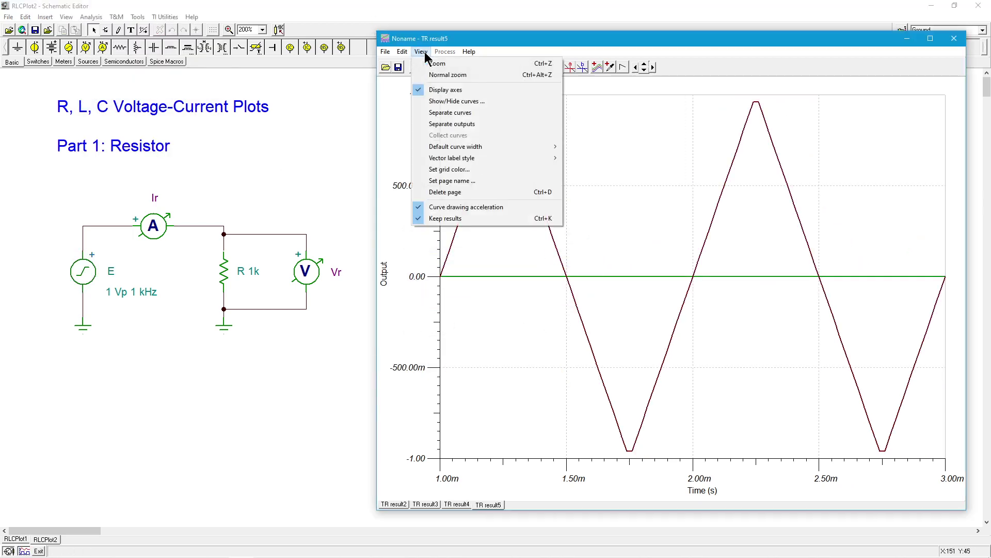
left_click(453, 113)
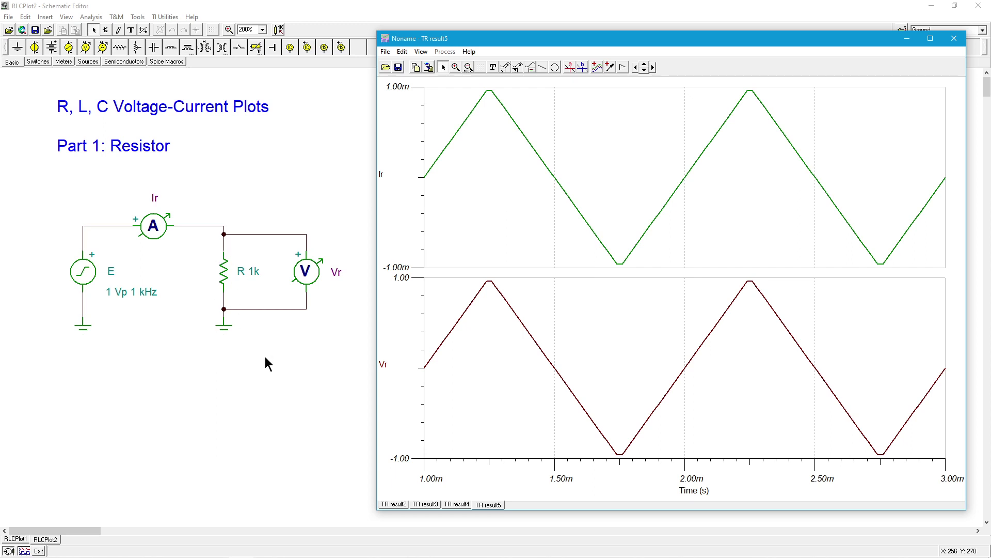
left_click(92, 19)
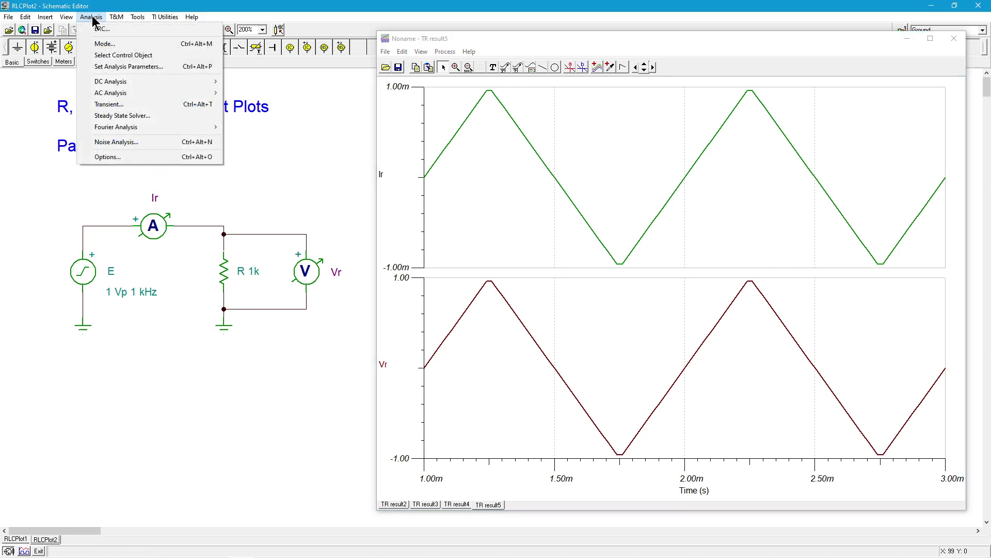
left_click(262, 182)
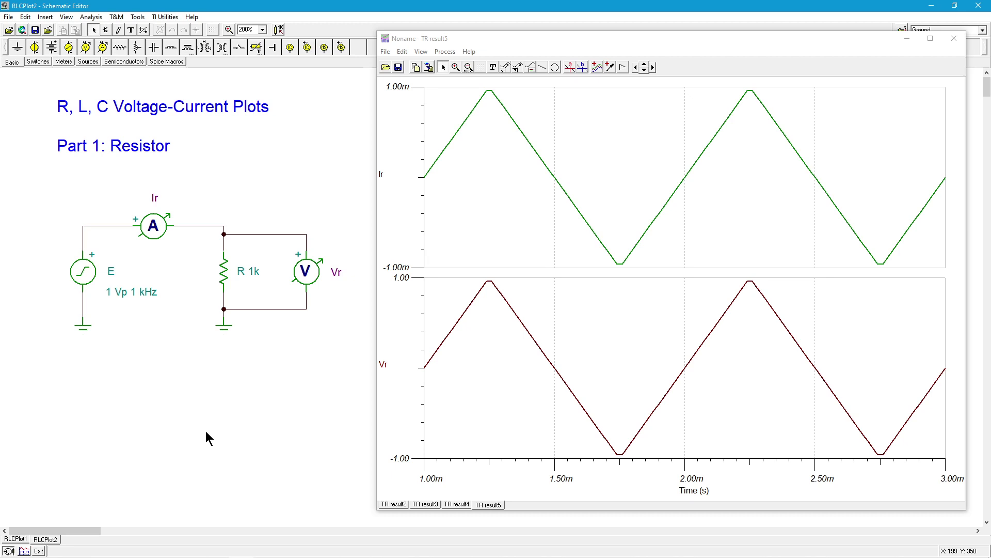
- Change source E's signal back to a 1 V amplitude sine wave at 1 kHz
double_click(83, 271)
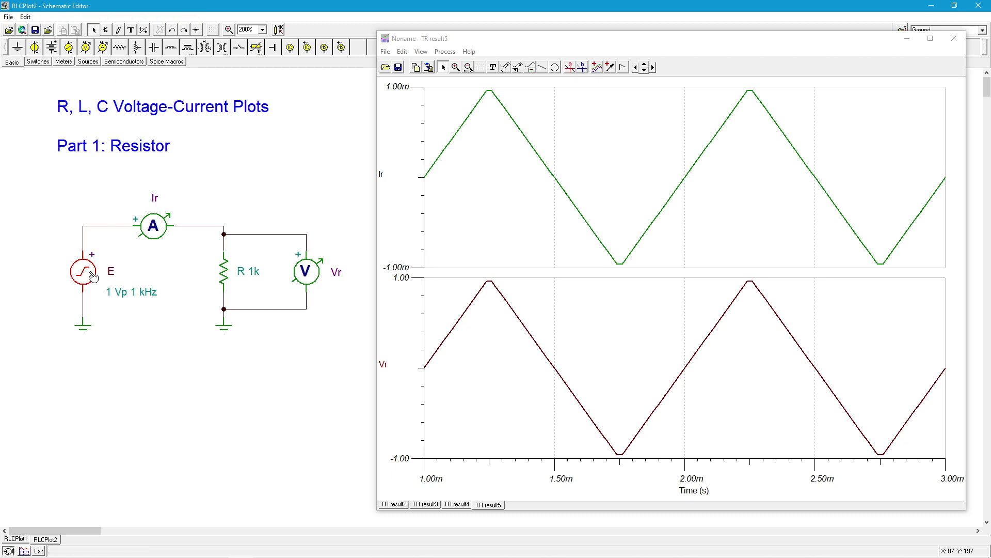
left_click(532, 260)
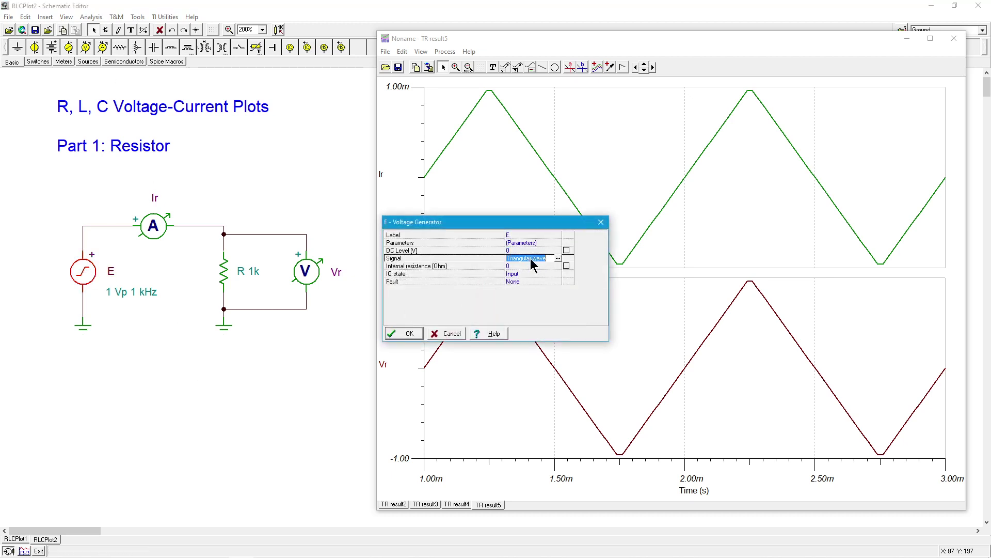
left_click(557, 259)
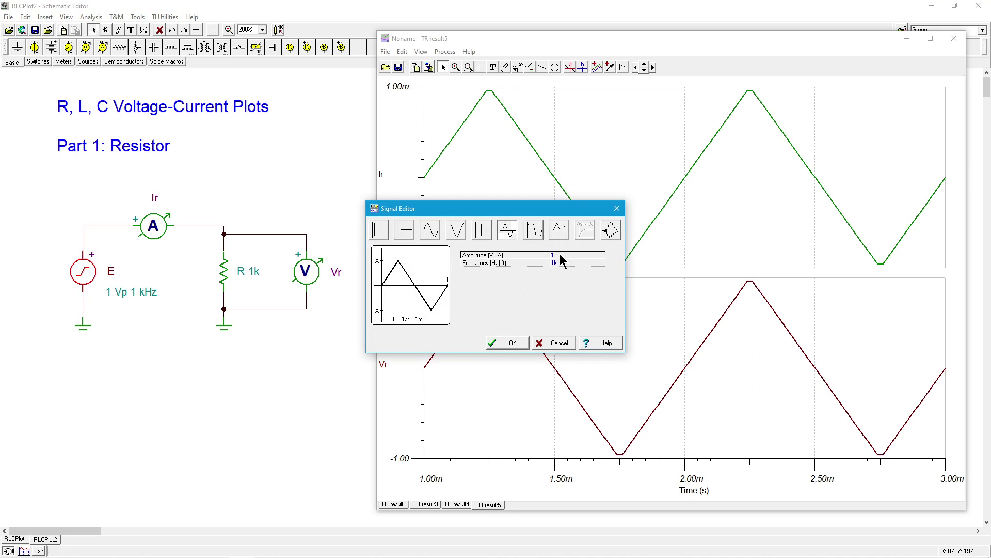
left_click(430, 229)
left_click(562, 263)
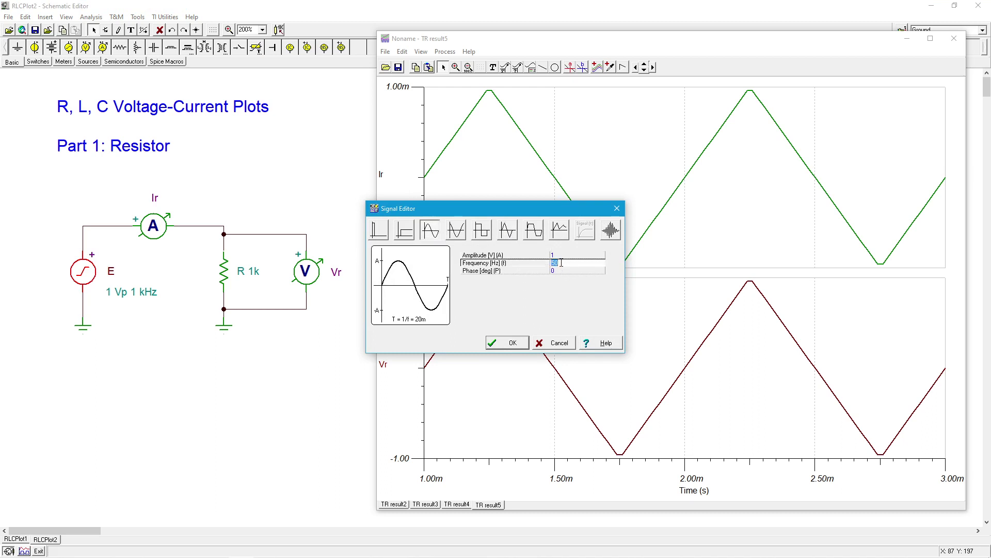
type("1k")
left_click(514, 343)
left_click(409, 334)
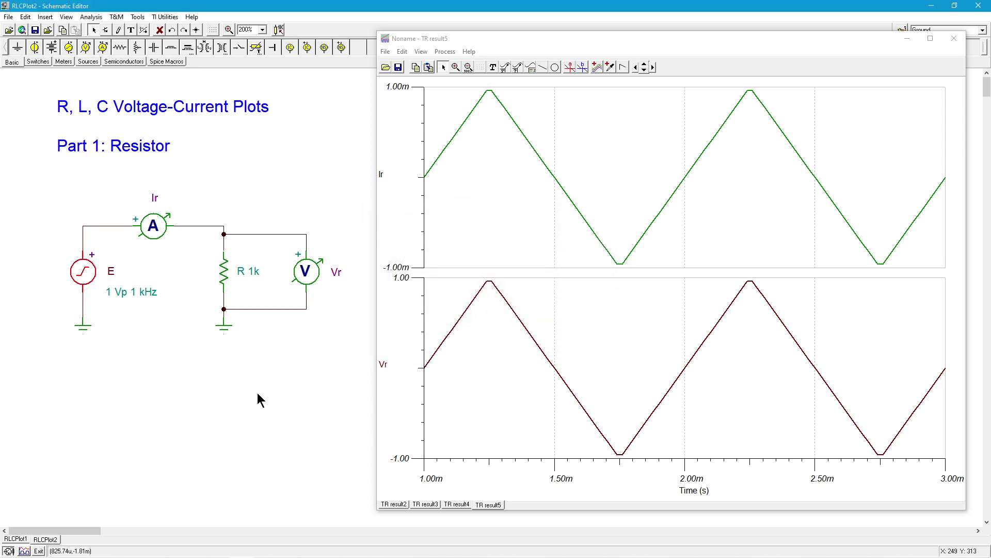
left_click(254, 393)
- Run a transient analysis and show Ir and Vr as separate curves in TR result6
left_click(92, 17)
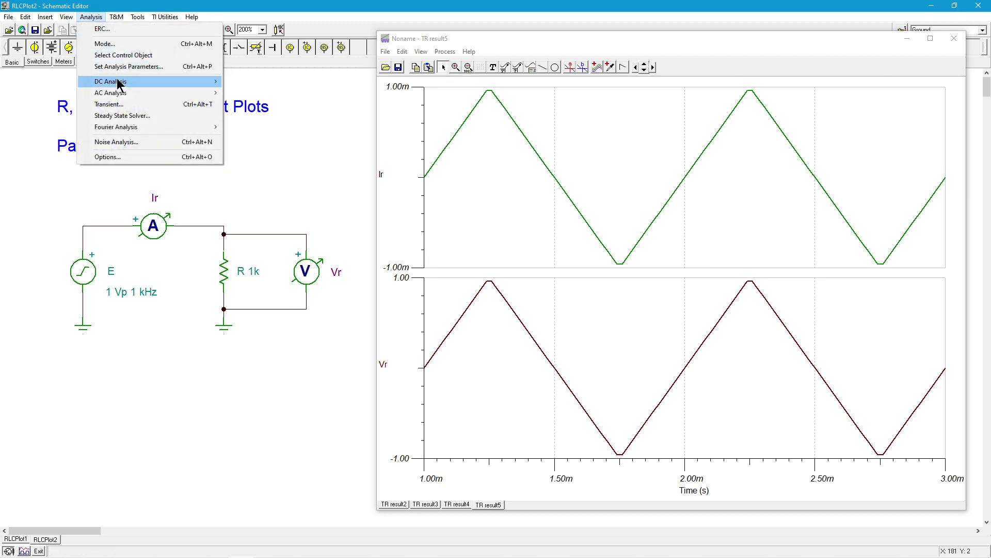
left_click(124, 104)
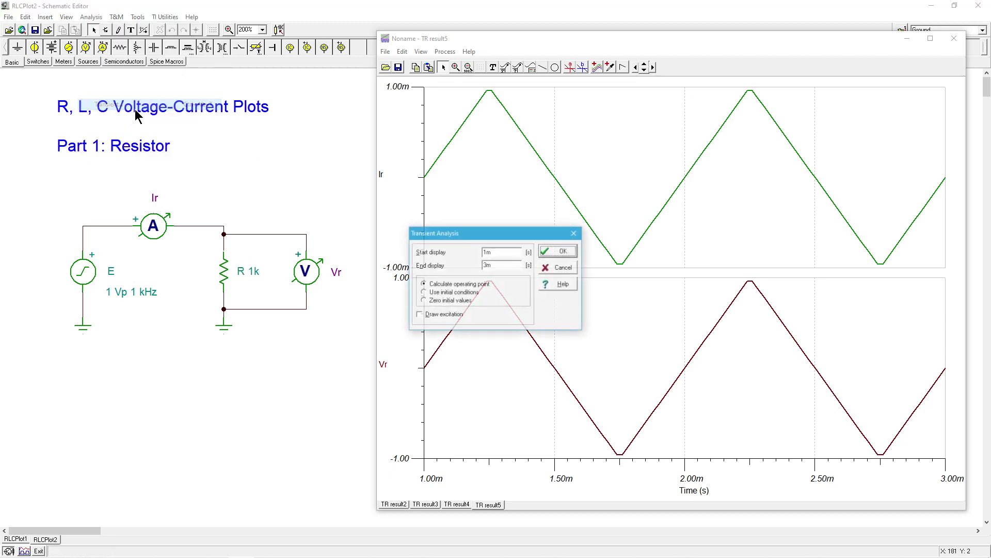
left_click(561, 251)
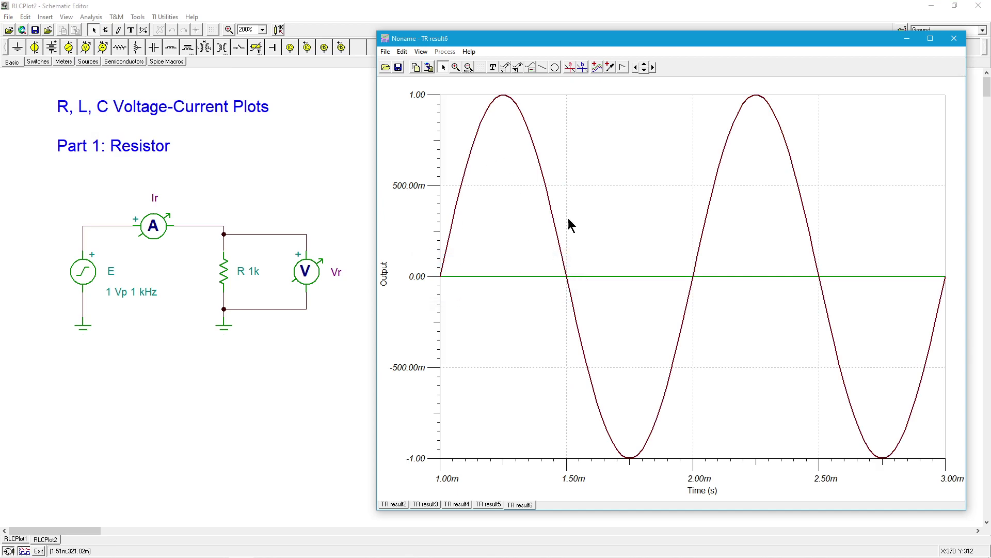
left_click(421, 52)
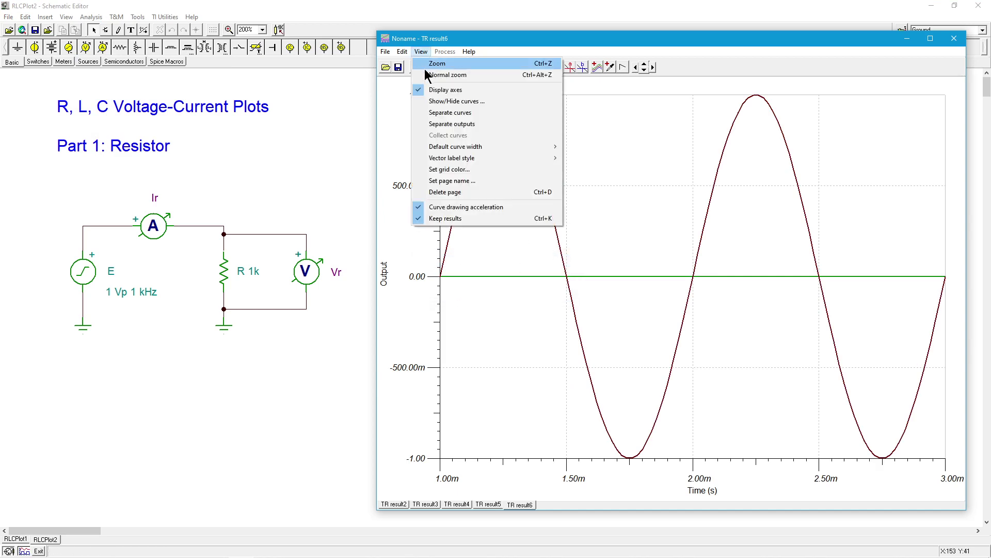
left_click(445, 113)
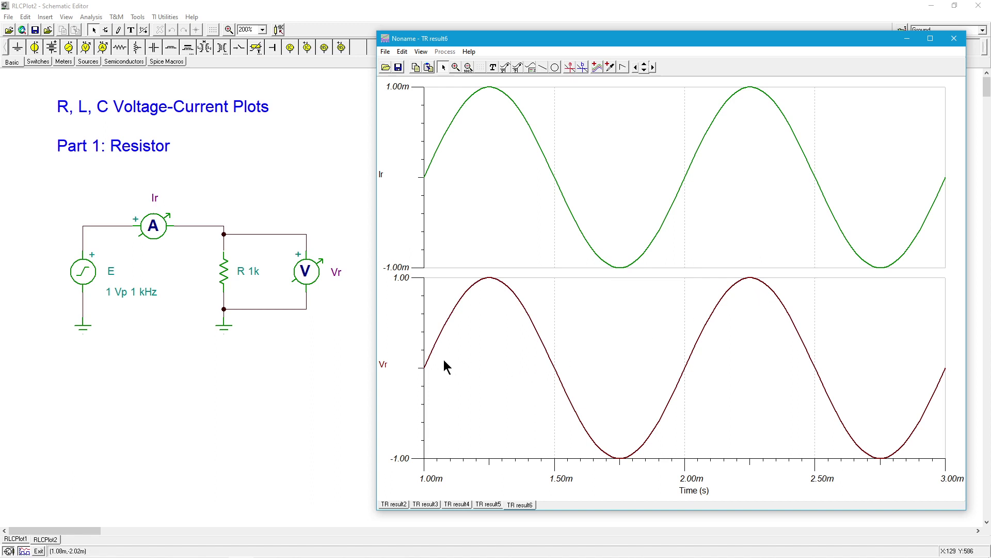
- In the Post-processor, set up an XY function with Vr(t) as X and Ir(t) as Y
left_click(600, 66)
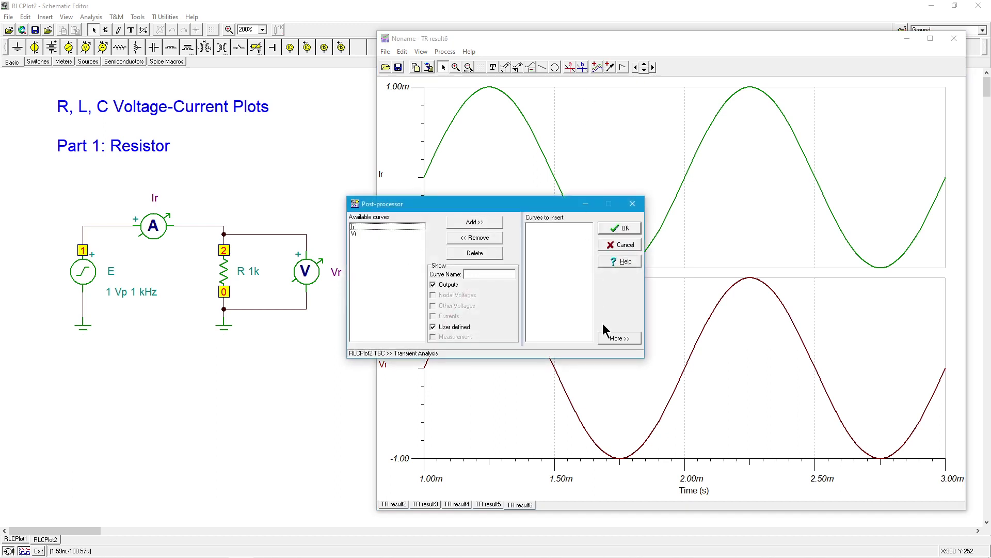
left_click(619, 339)
left_click_drag(541, 207, 609, 132)
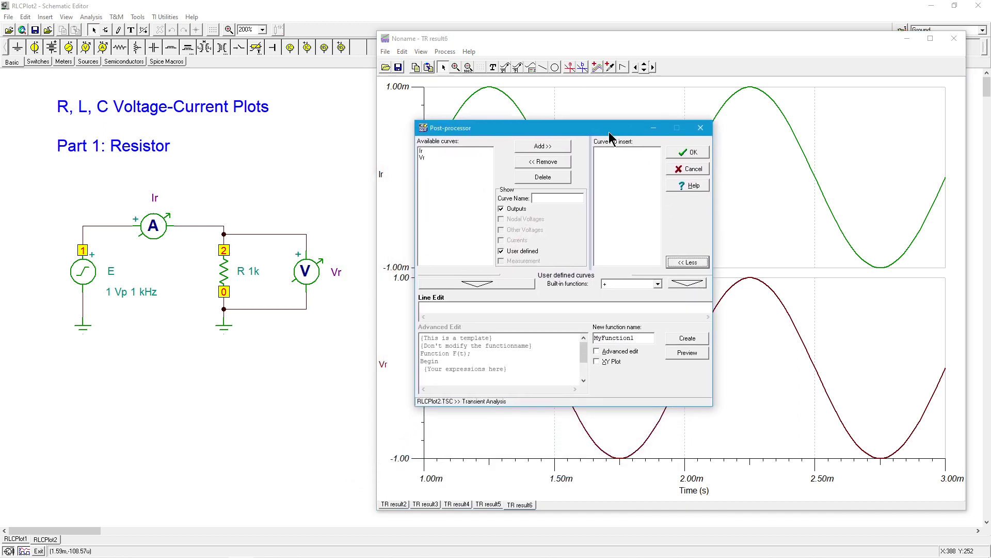
left_click(597, 362)
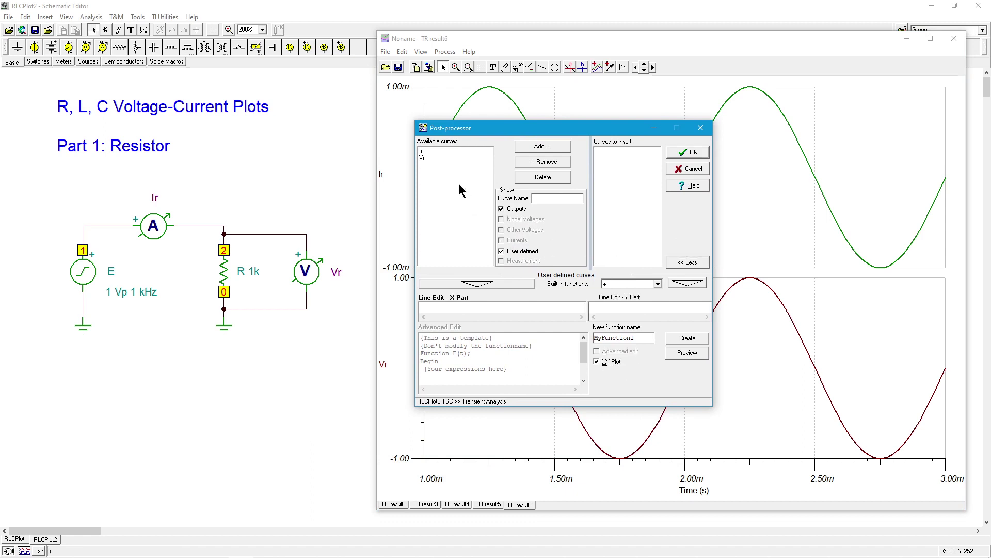
left_click(431, 158)
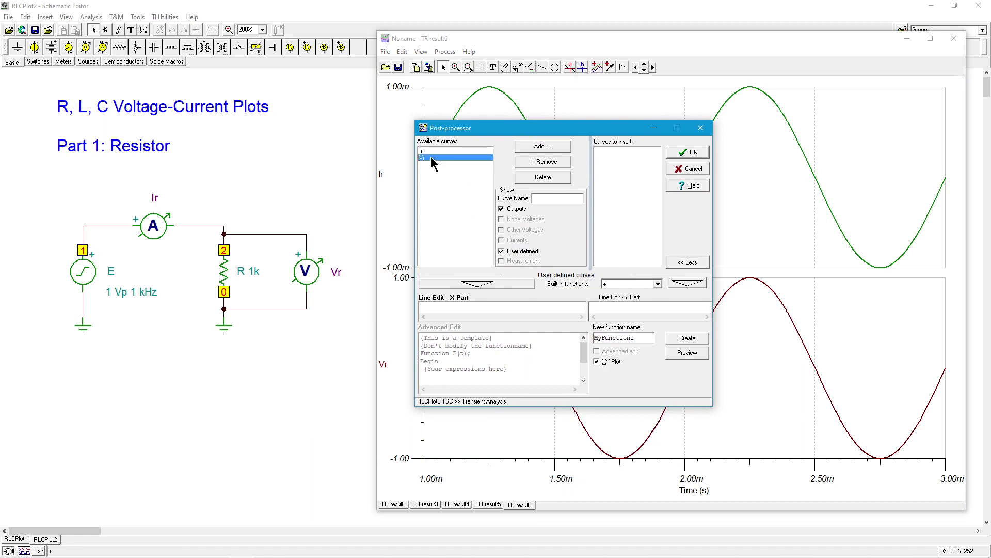
left_click(491, 283)
left_click(629, 308)
left_click(440, 151)
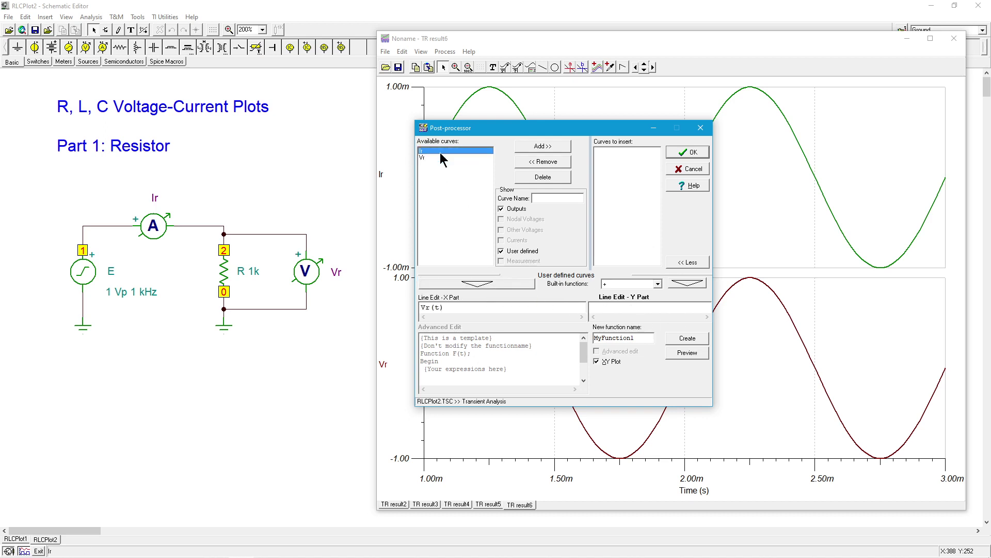
left_click(501, 284)
- Name the function VI, create it, and generate the XY plot
double_click(644, 338)
type("VI")
left_click(688, 339)
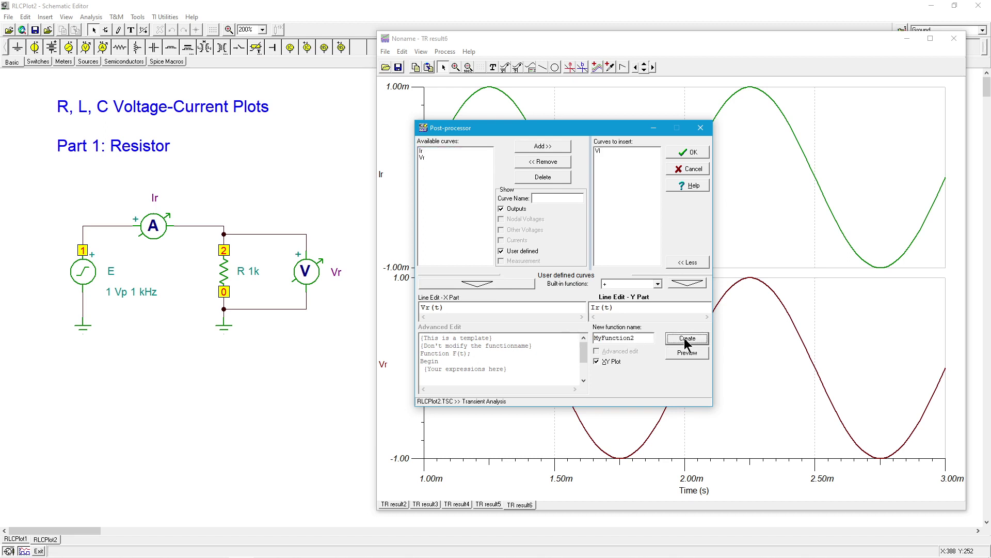
left_click(688, 152)
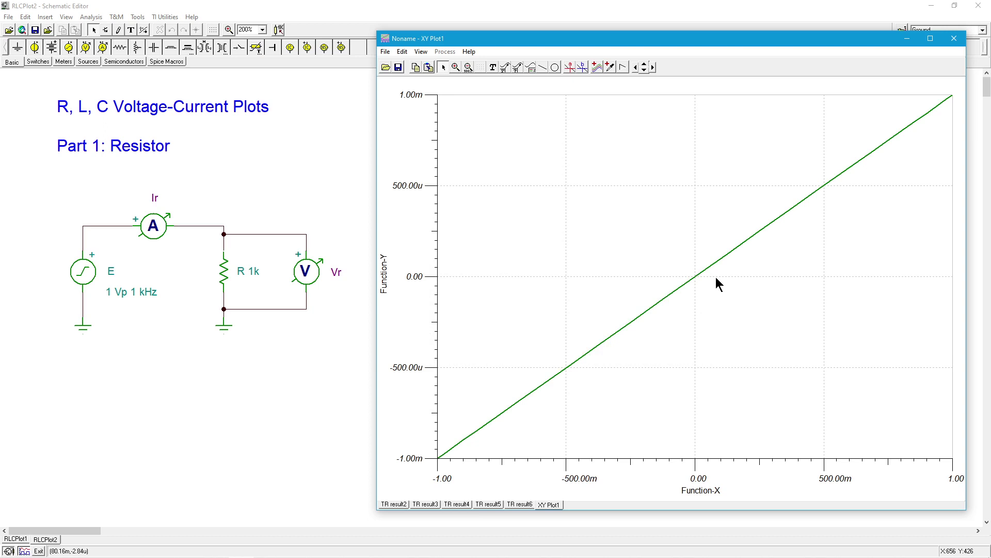
- Label the XY plot's horizontal axis 'Voltage of R'
double_click(698, 492)
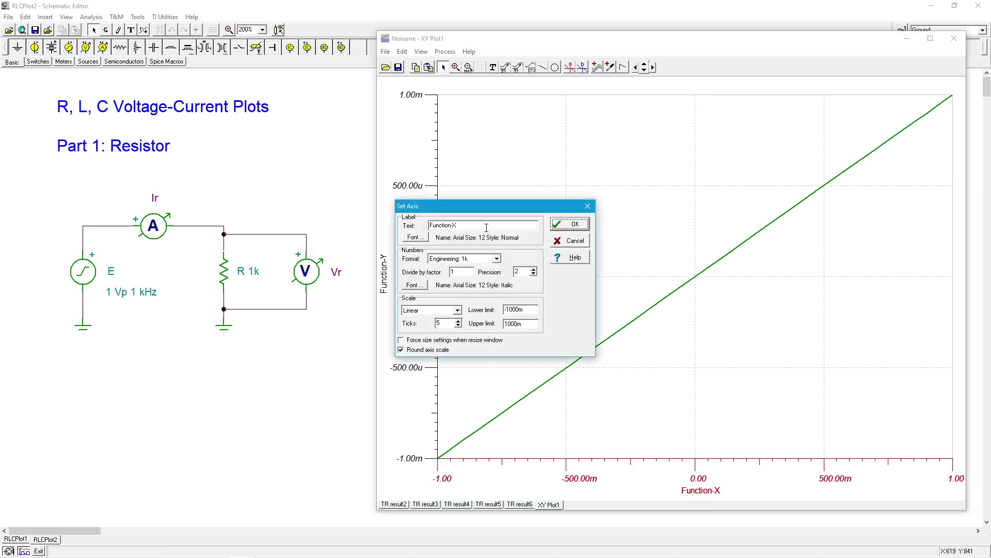
left_click_drag(486, 228, 383, 222)
type("Voltage of R")
left_click(567, 225)
- Label the vertical axis 'Current of R' through its axis properties
right_click(390, 279)
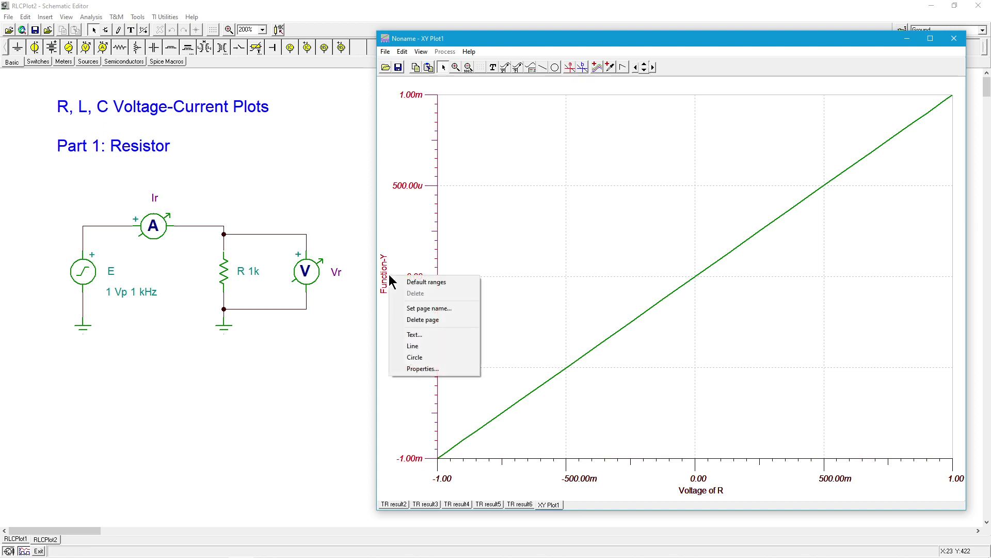
left_click(426, 369)
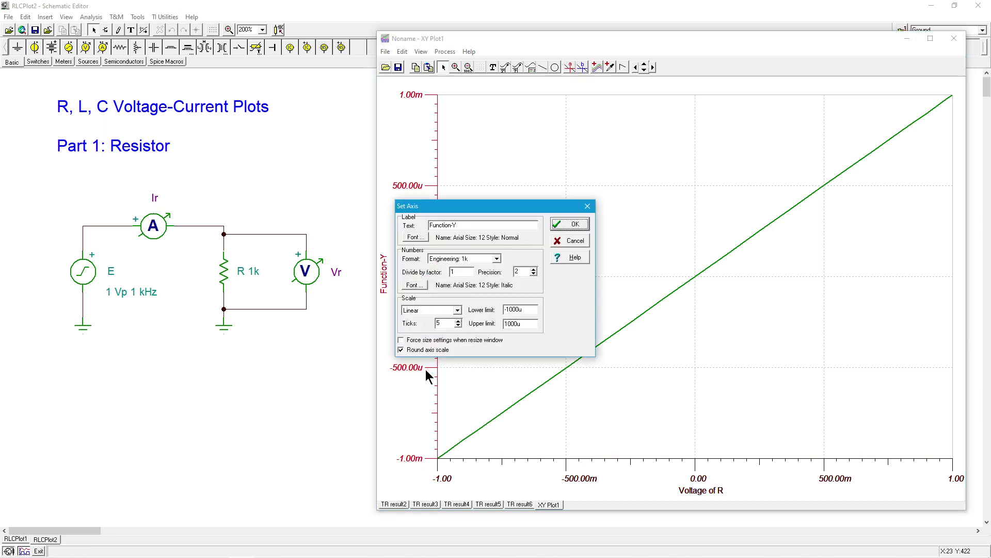
left_click_drag(456, 226, 384, 233)
type("Current of R")
left_click(571, 228)
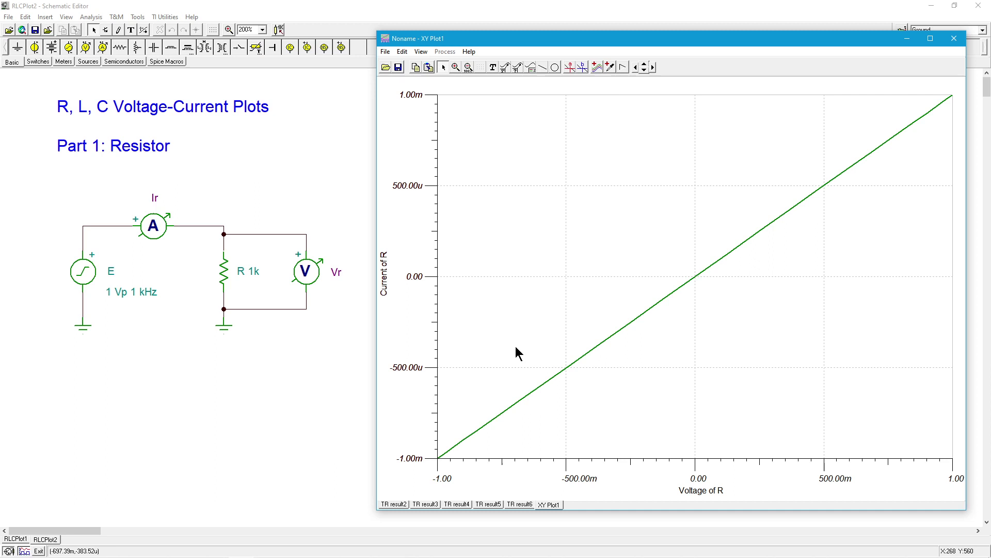
- Set resistor R's resistance to 2k
left_click(225, 279)
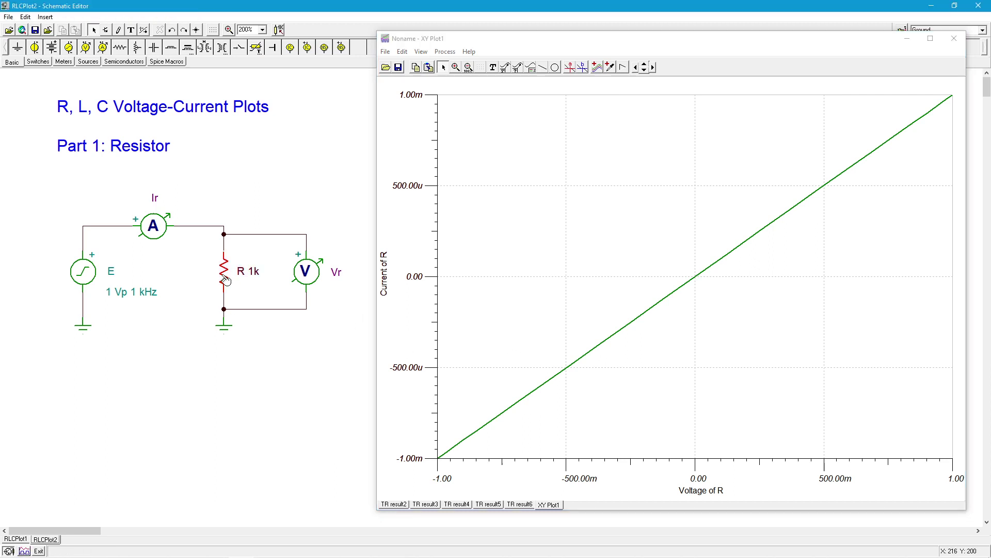
double_click(225, 279)
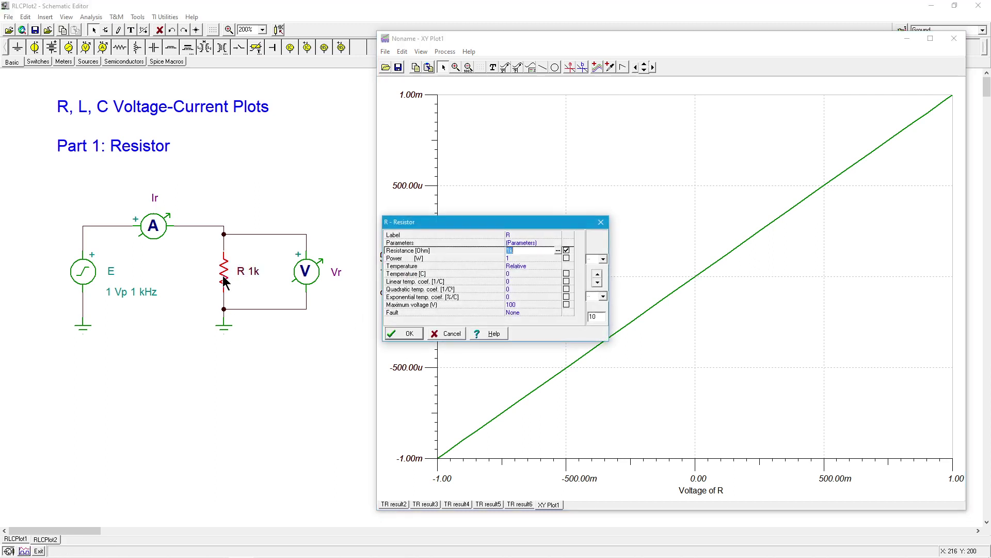
left_click(524, 251)
type("2")
left_click(410, 333)
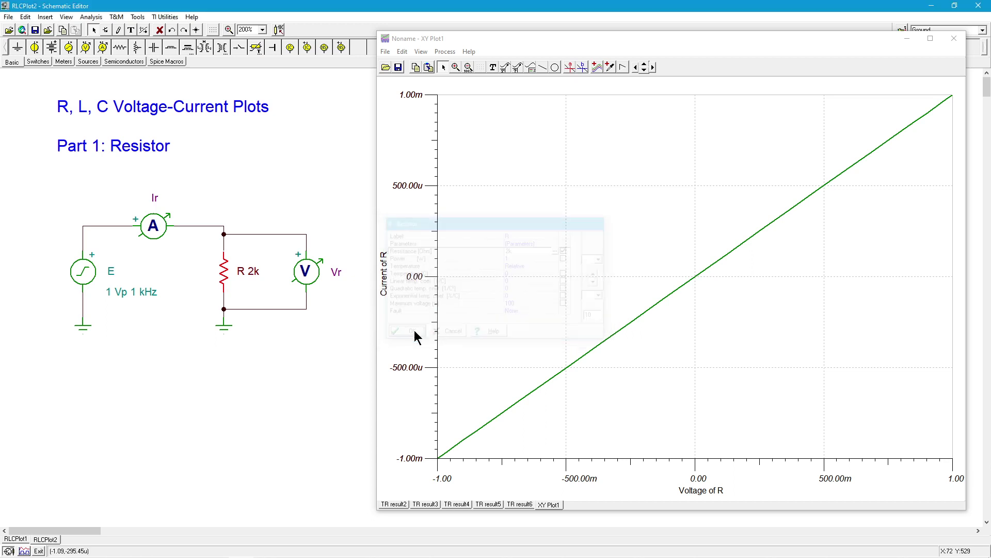
left_click(299, 365)
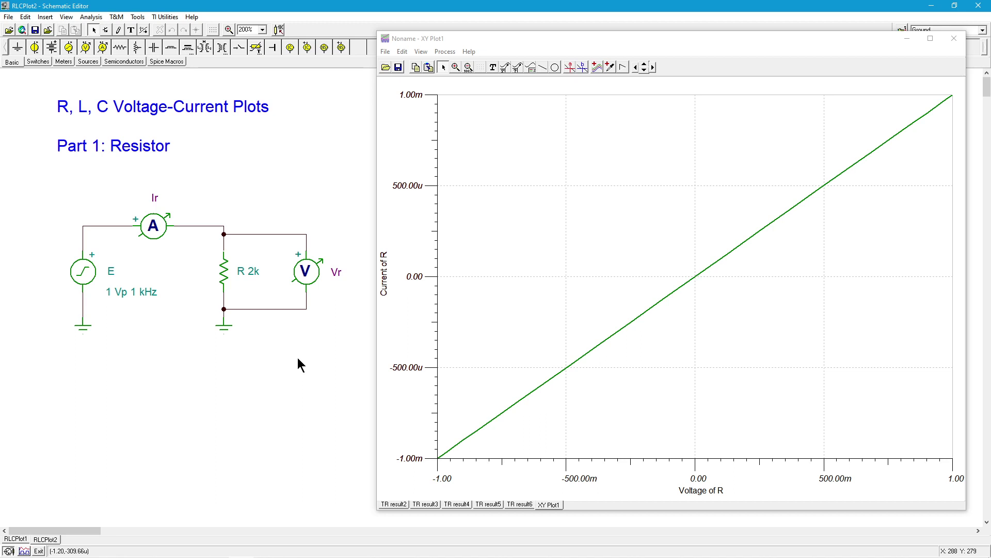
- Review the earlier Ir/Vr waveforms and the 1k current-versus-voltage plot
left_click(522, 504)
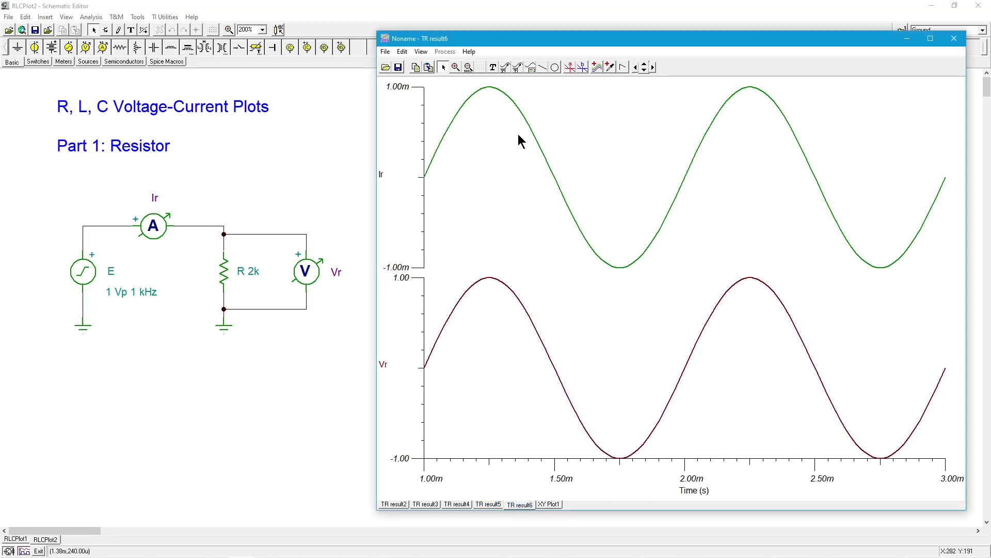
left_click(548, 504)
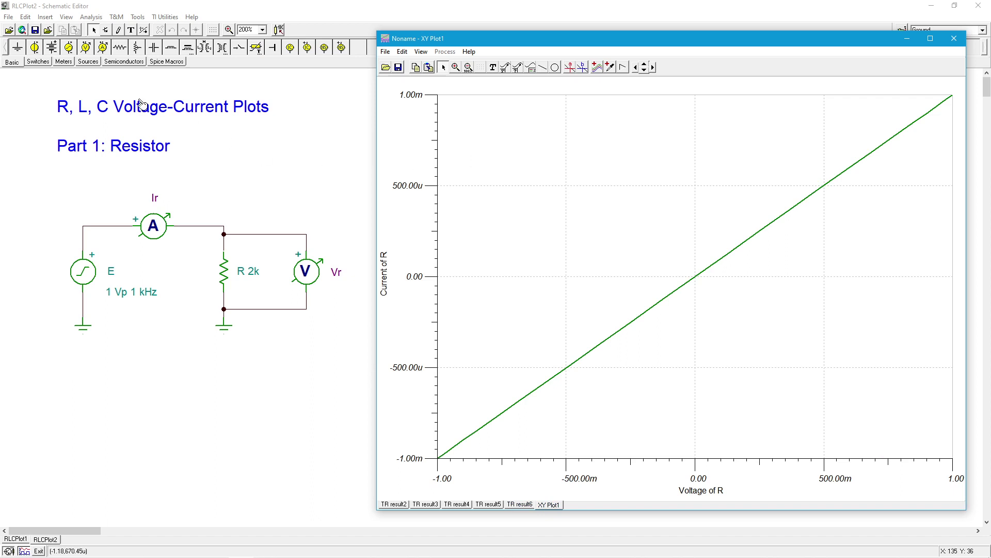
left_click(95, 17)
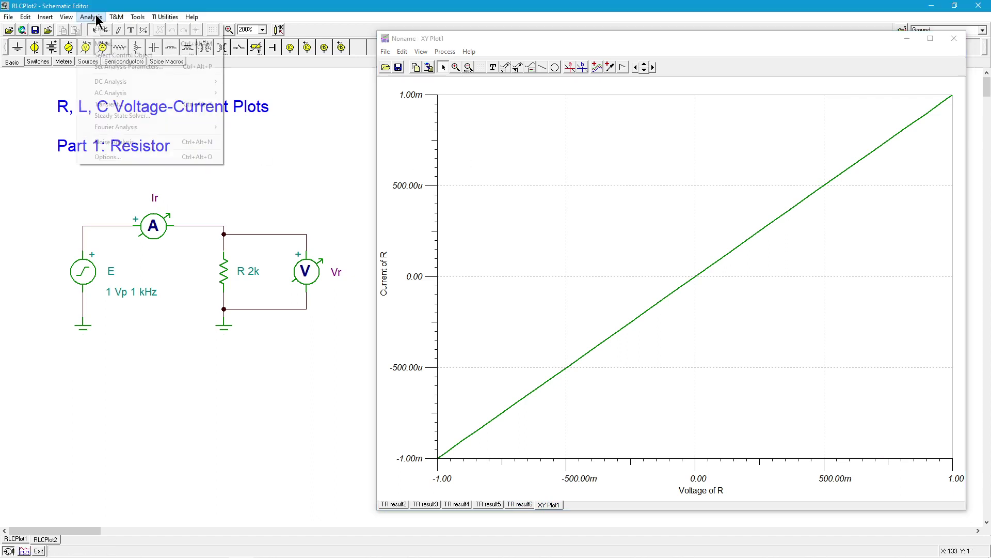
- Run the transient analysis with 2k and split TR result7 into separate Ir and Vr curves
left_click(124, 107)
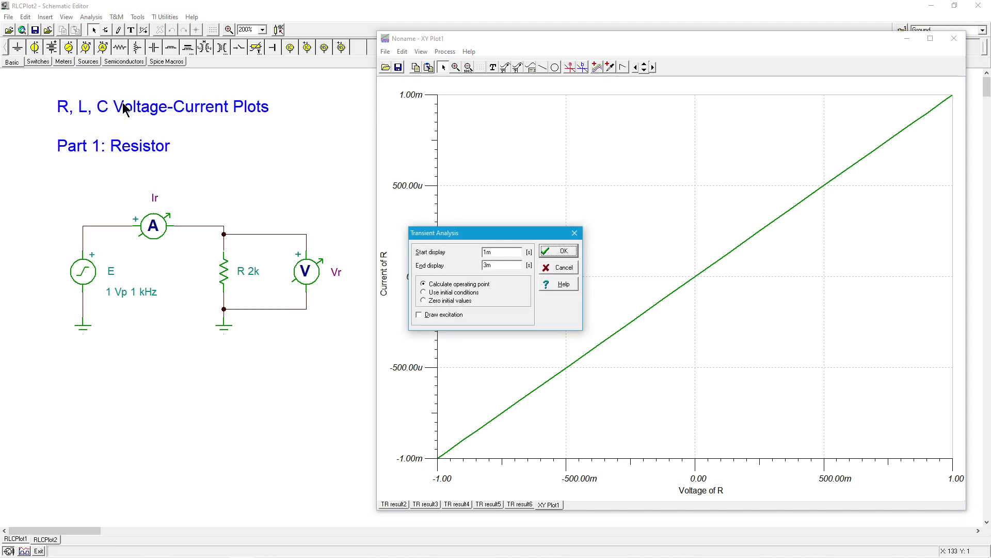
left_click(561, 252)
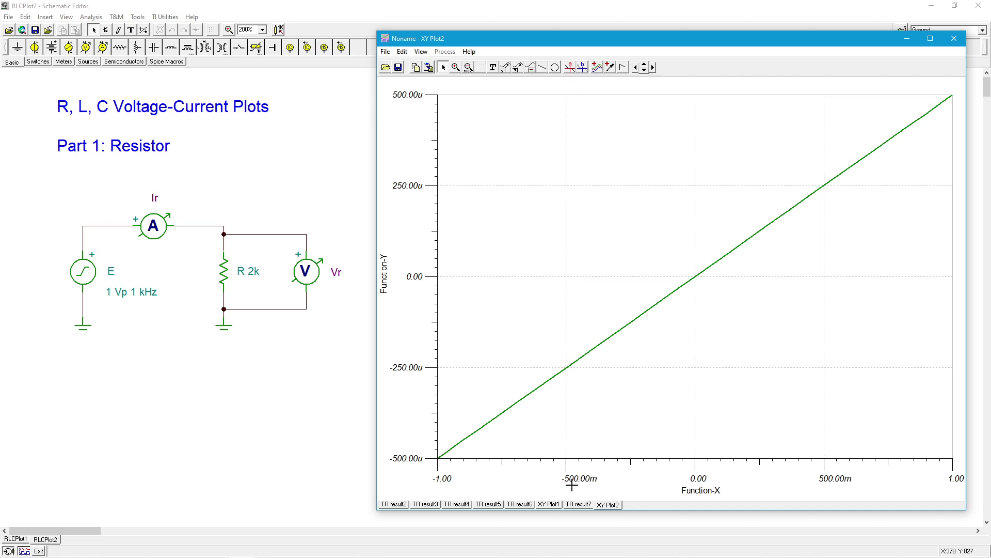
left_click(579, 505)
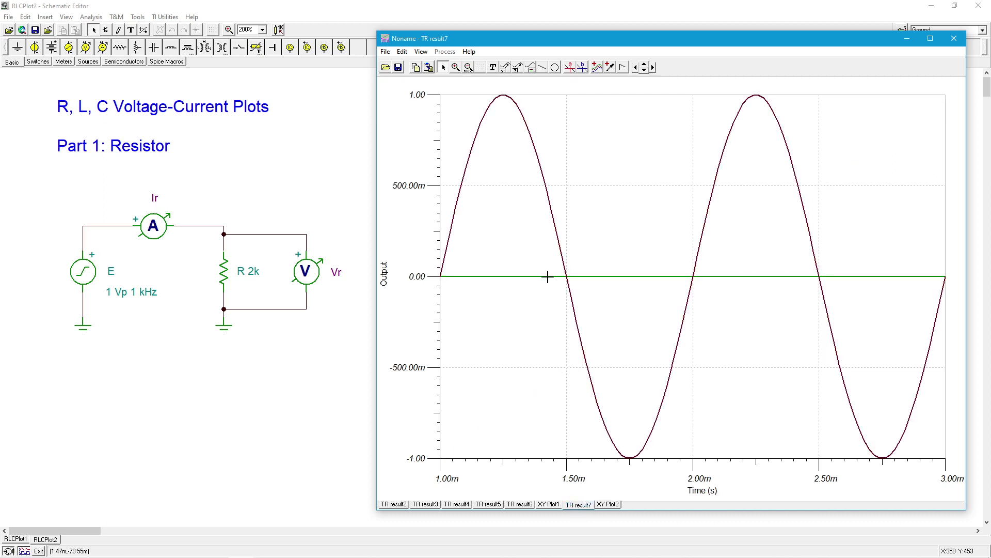
left_click(421, 51)
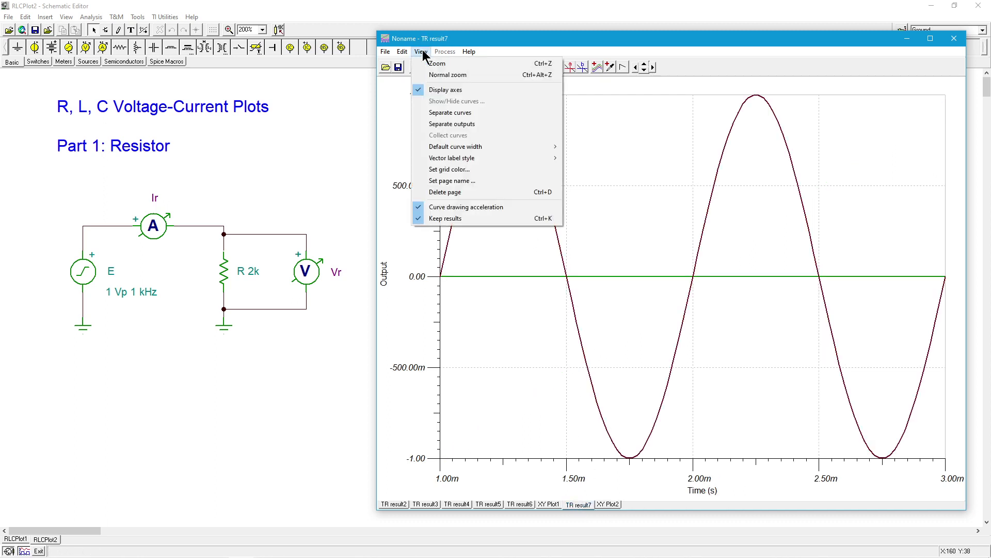
left_click(450, 113)
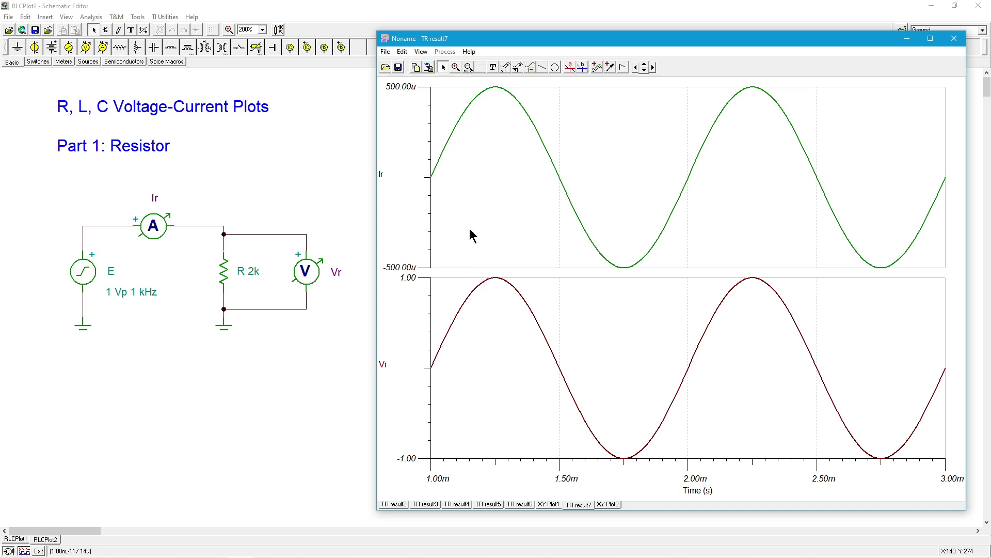
- Switch between XY Plot2 (2k) and XY Plot1 (1k), ending on XY Plot2
left_click(609, 504)
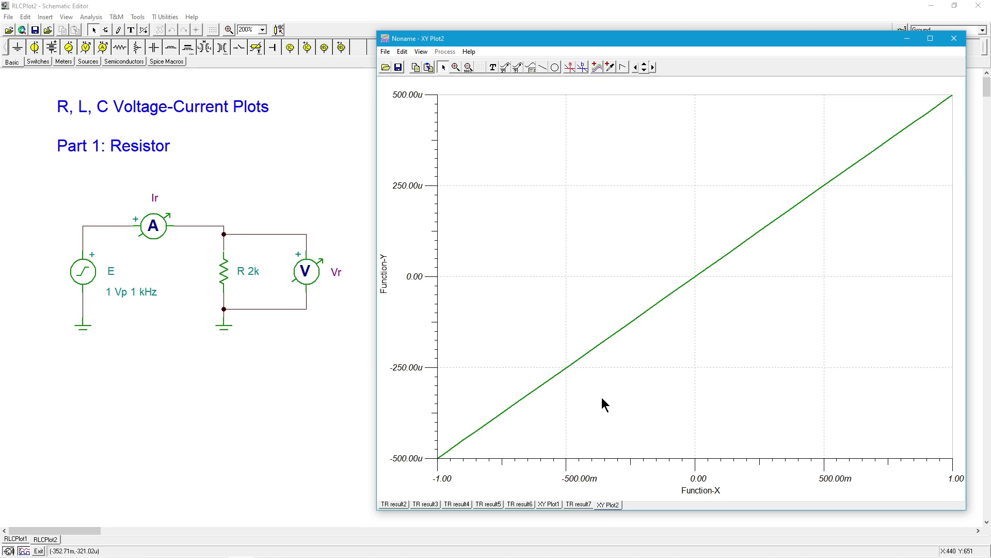
left_click(549, 504)
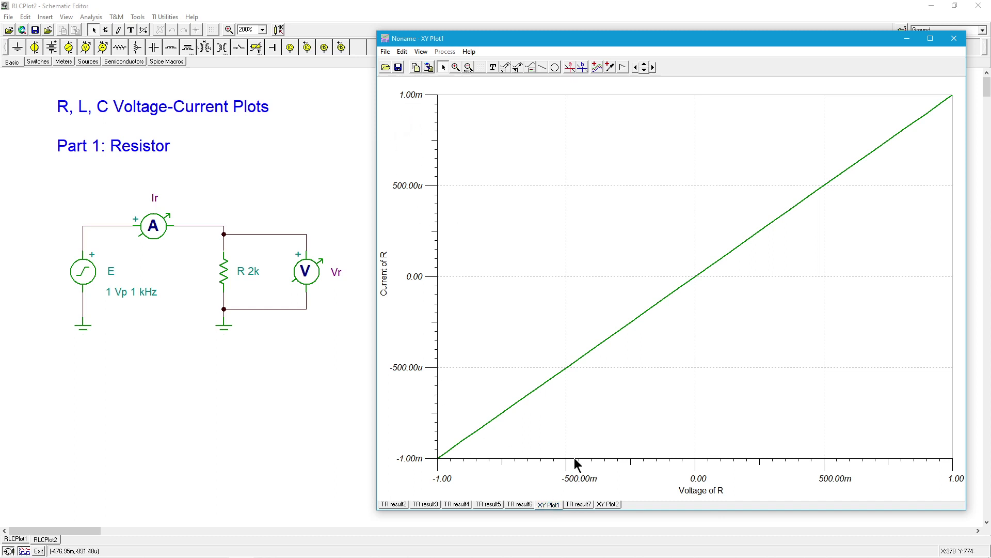
left_click(609, 504)
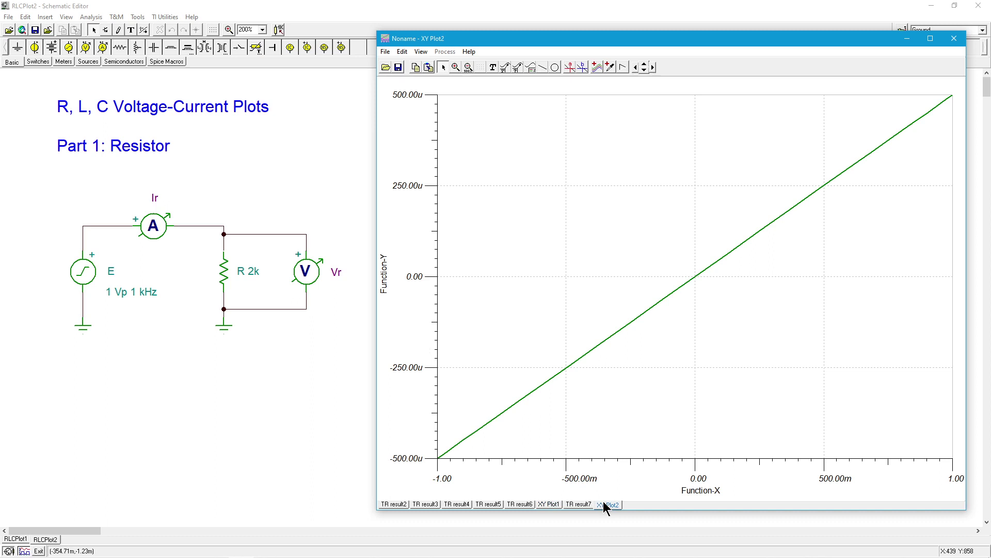
- Set XY Plot2's vertical axis lower limit to -1m and upper limit to 1m
double_click(415, 189)
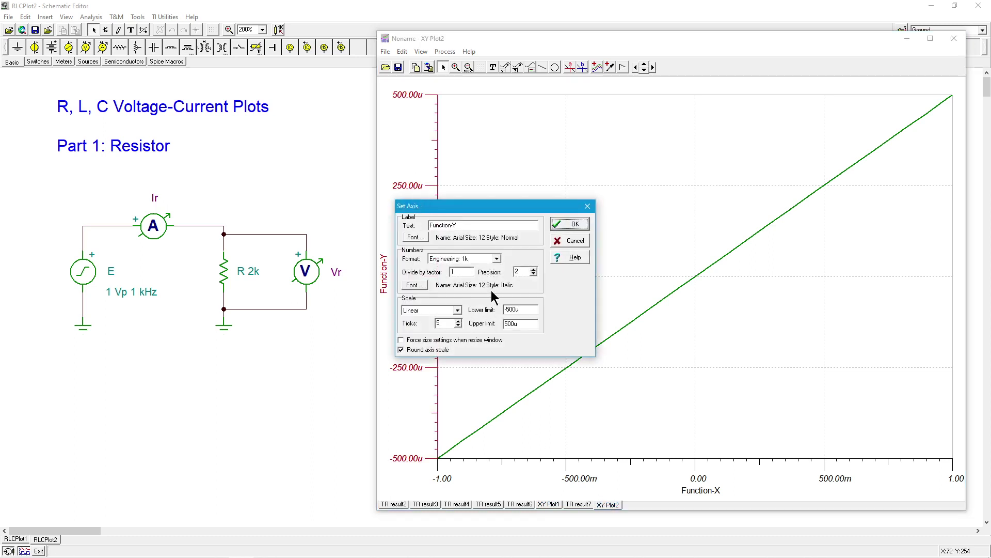
left_click(528, 309)
key("BackSpace")
key("BackSpace")
key("BackSpace")
type("1m")
key("BackSpace")
key("BackSpace")
key("BackSpace")
type("1m")
left_click(568, 225)
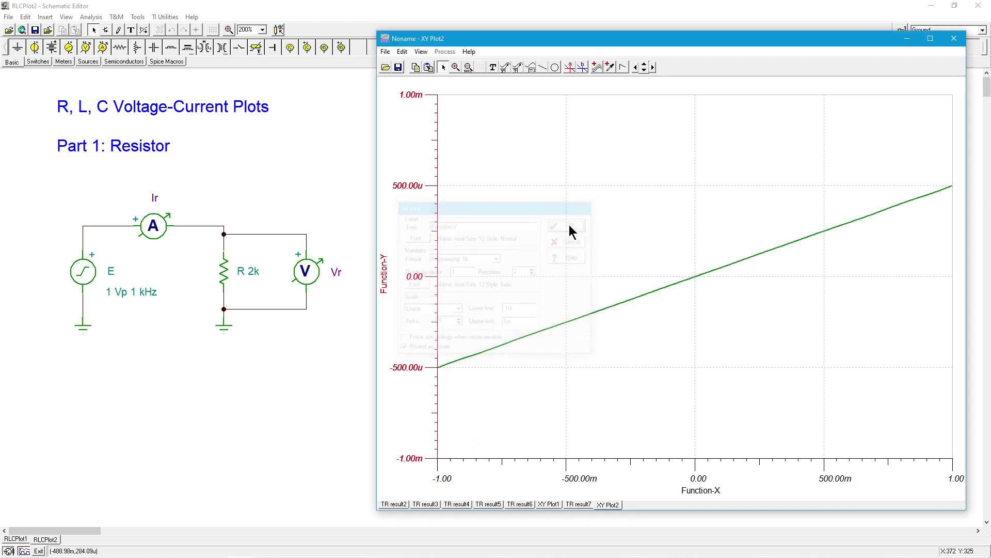
left_click(615, 330)
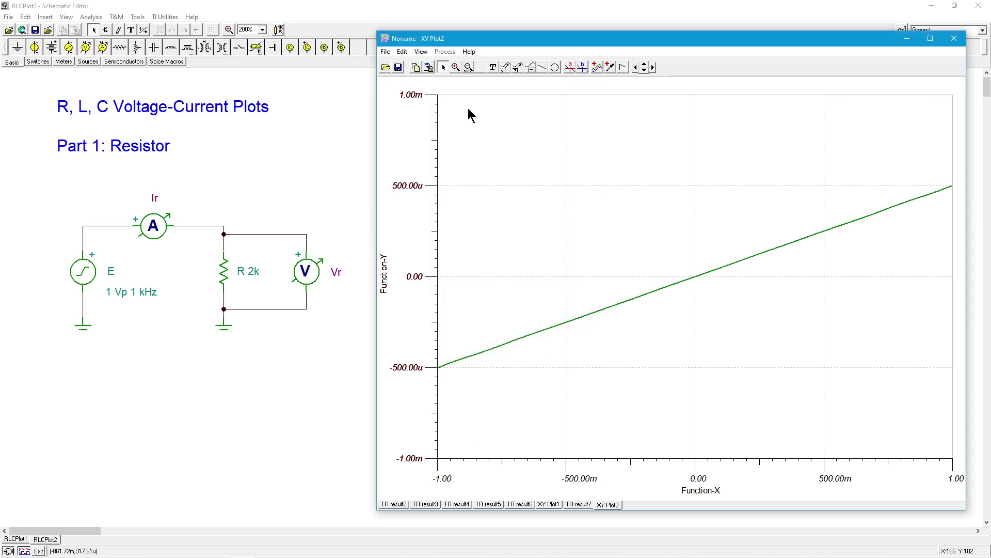
left_click(547, 504)
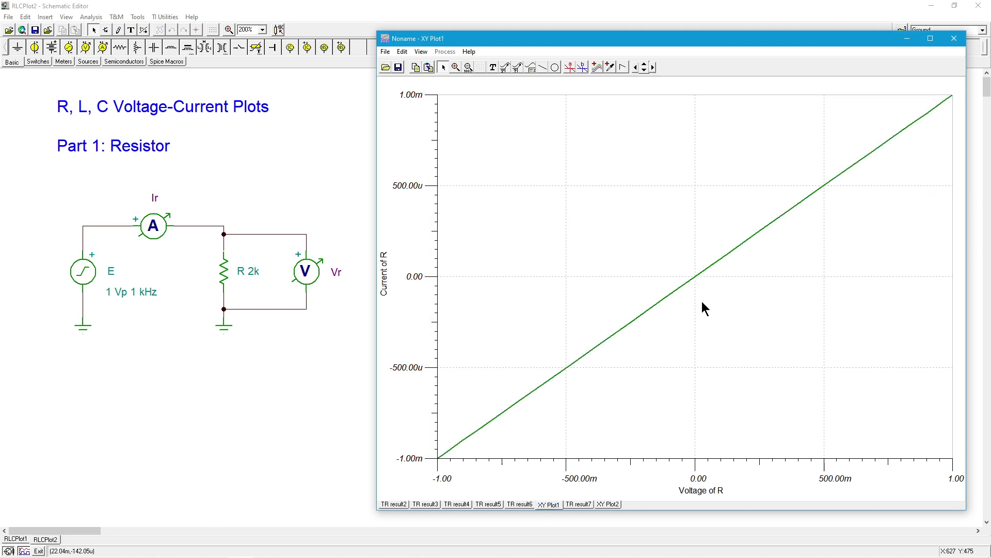
left_click(611, 504)
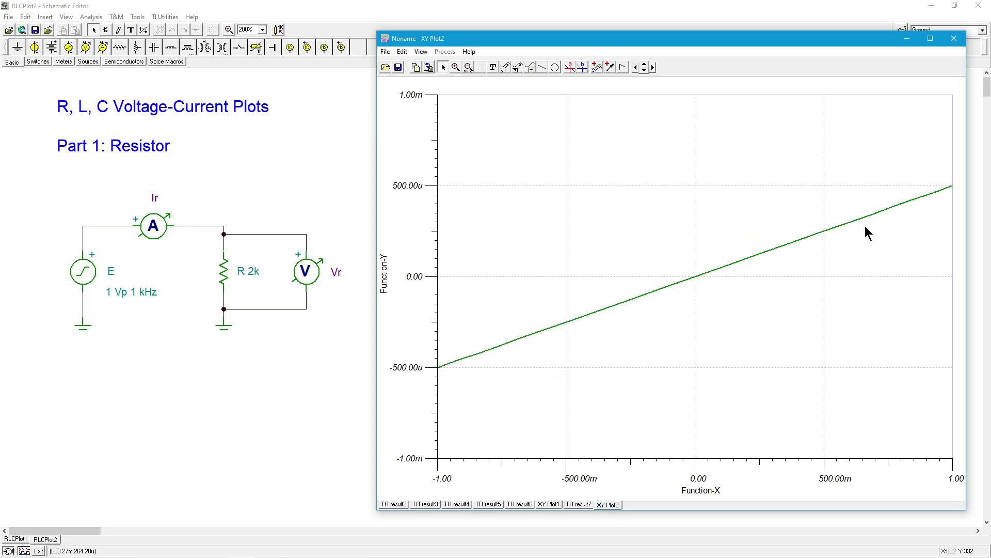